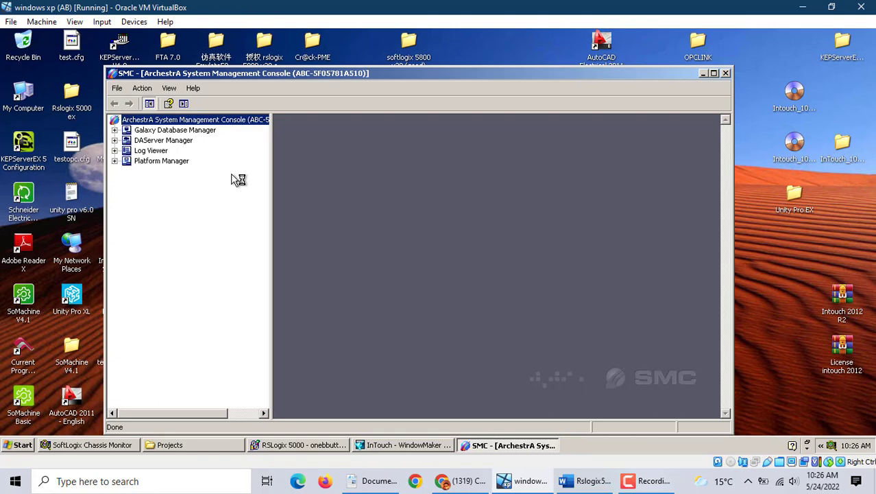
Step: Show the local ArchestrA.FSGateway.2 server's component versions, then minimize the console
{"action": "left_click", "coordinate": [114, 140]}
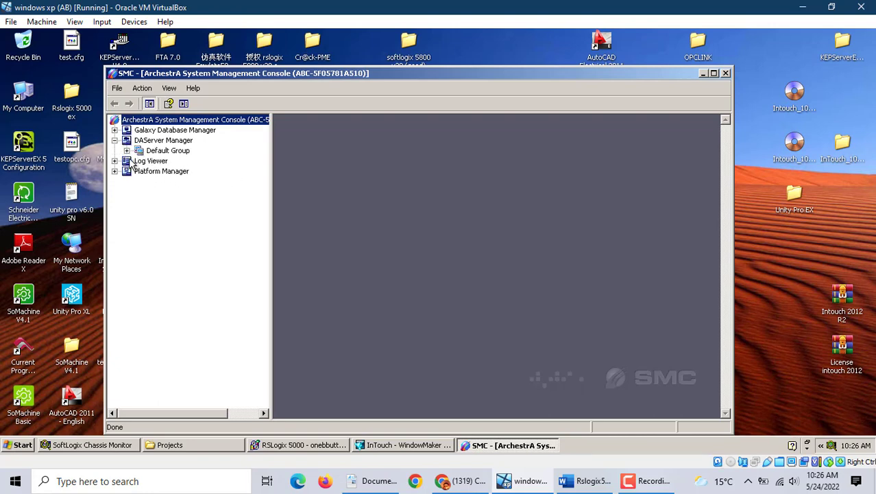
{"action": "left_click", "coordinate": [126, 150]}
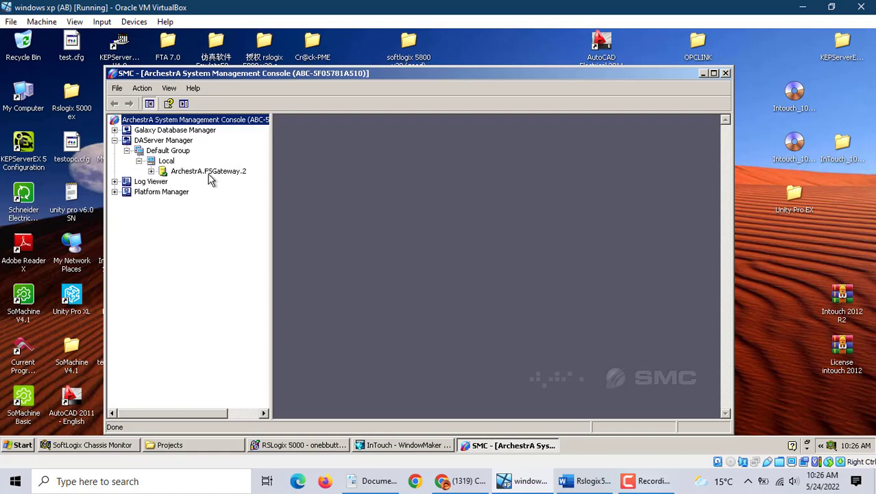
{"action": "left_click", "coordinate": [210, 173]}
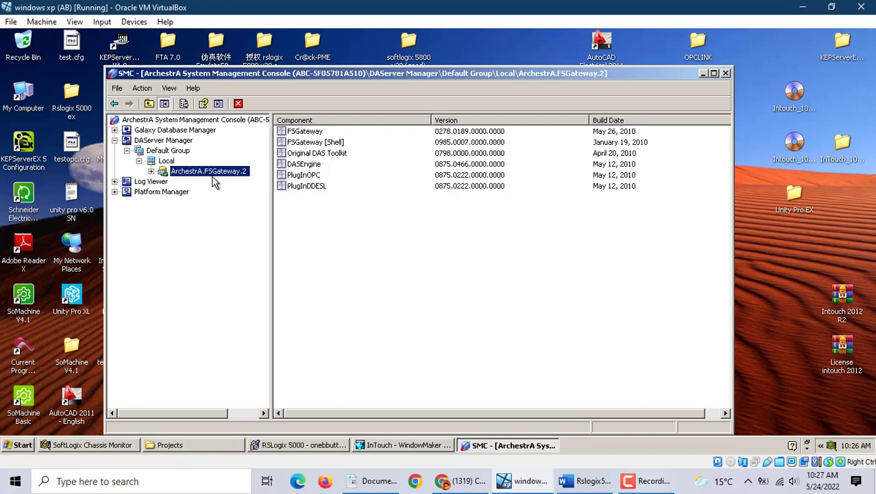
{"action": "left_click", "coordinate": [703, 73]}
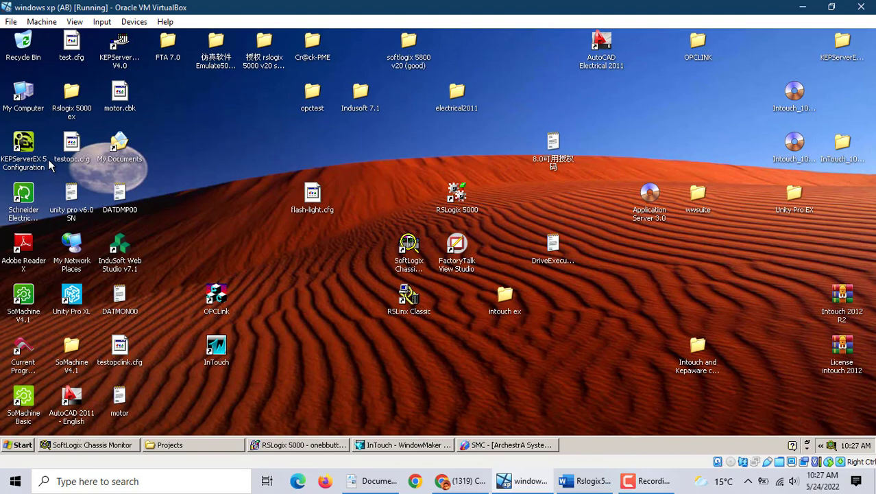
{"action": "right_click", "coordinate": [27, 105]}
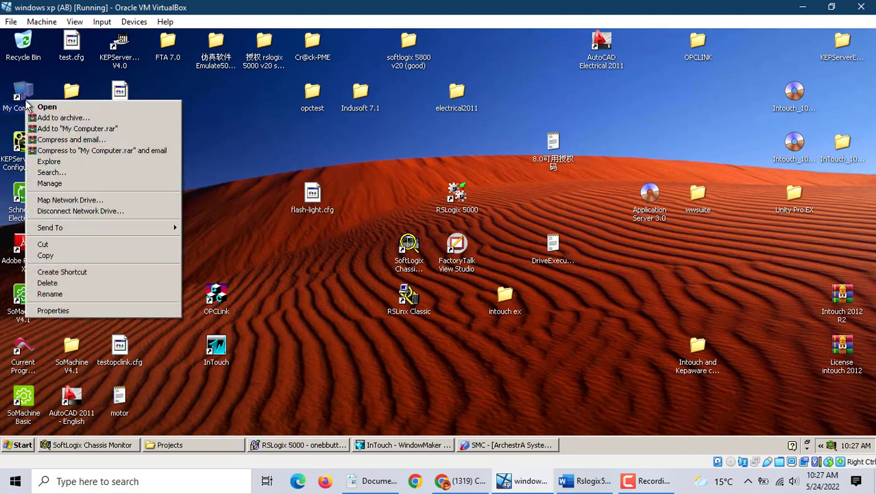
{"action": "left_click", "coordinate": [59, 184]}
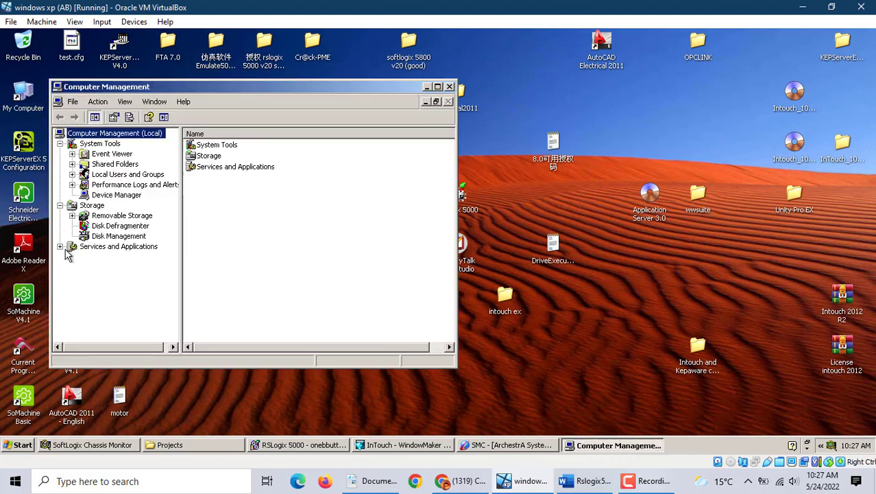
{"action": "left_click", "coordinate": [59, 246]}
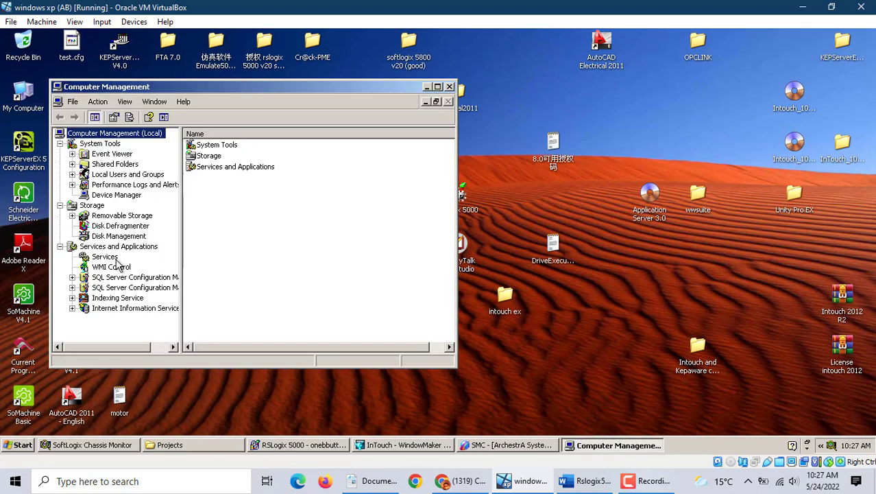
{"action": "left_click", "coordinate": [113, 258]}
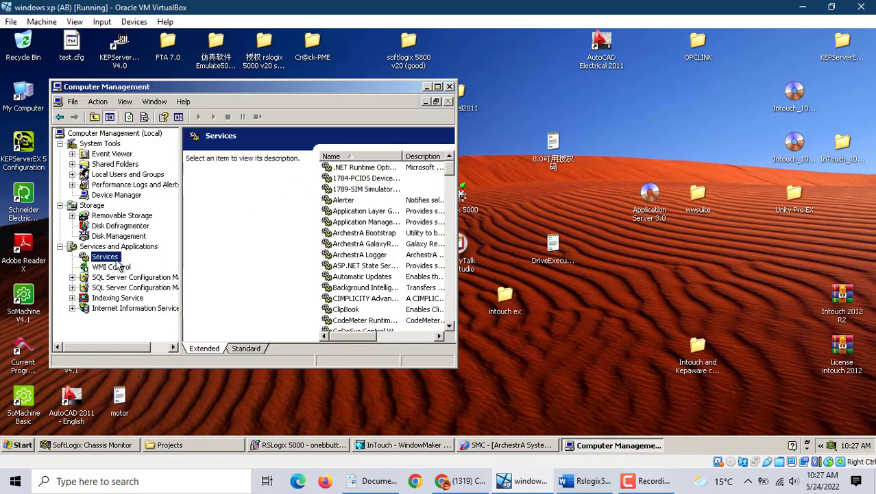
{"action": "left_click", "coordinate": [436, 87]}
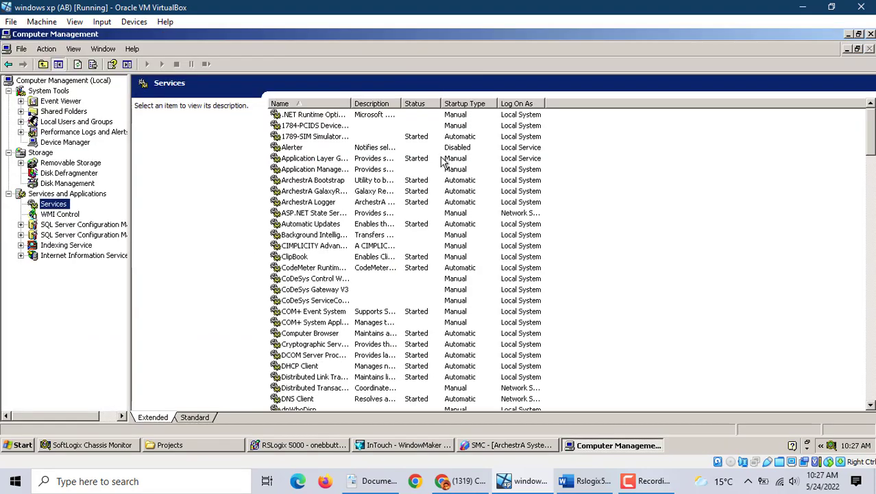
{"action": "double_click", "coordinate": [351, 103]}
{"action": "scroll", "coordinate": [401, 274], "scroll_direction": "down", "scroll_amount": 5}
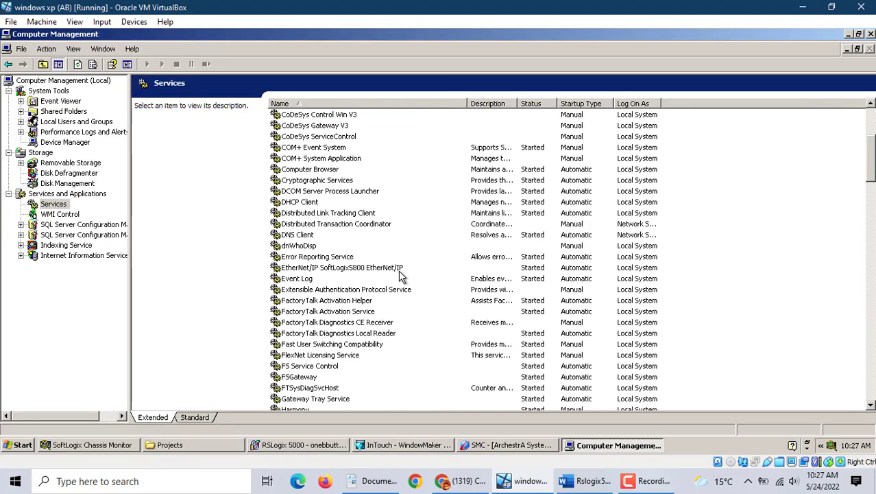
{"action": "scroll", "coordinate": [401, 276], "scroll_direction": "down", "scroll_amount": 1}
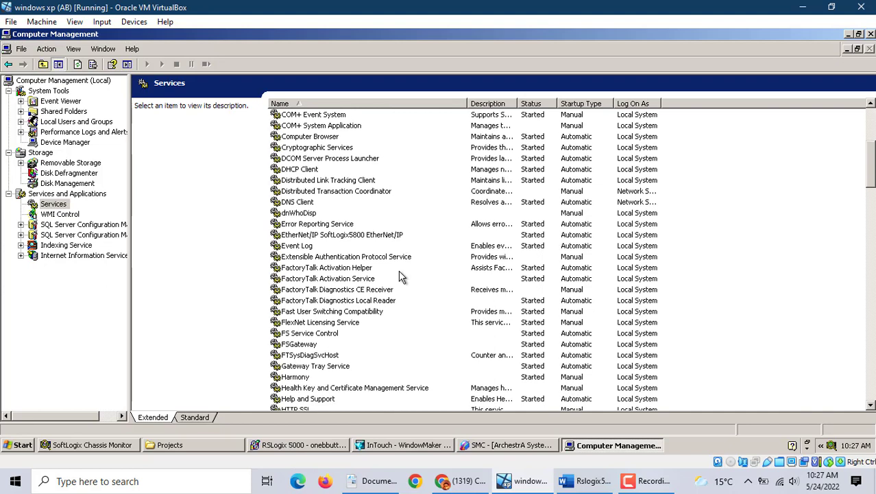
{"action": "left_click", "coordinate": [297, 344]}
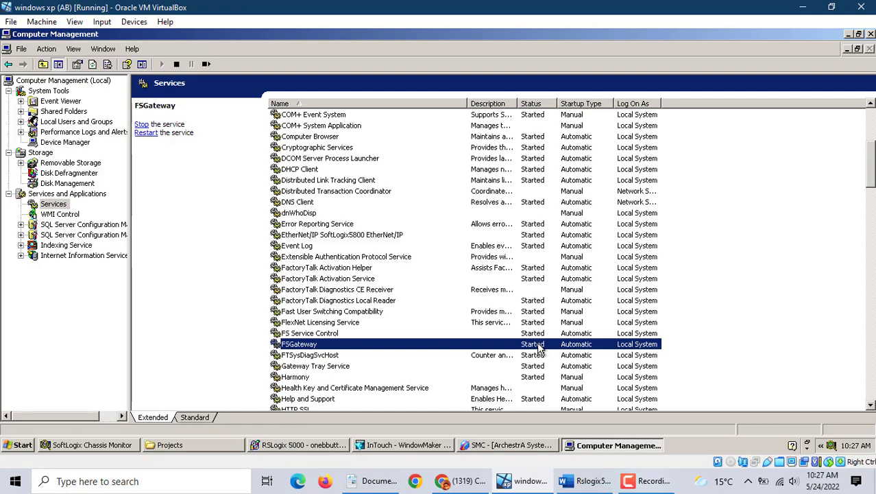
{"action": "left_click", "coordinate": [871, 34]}
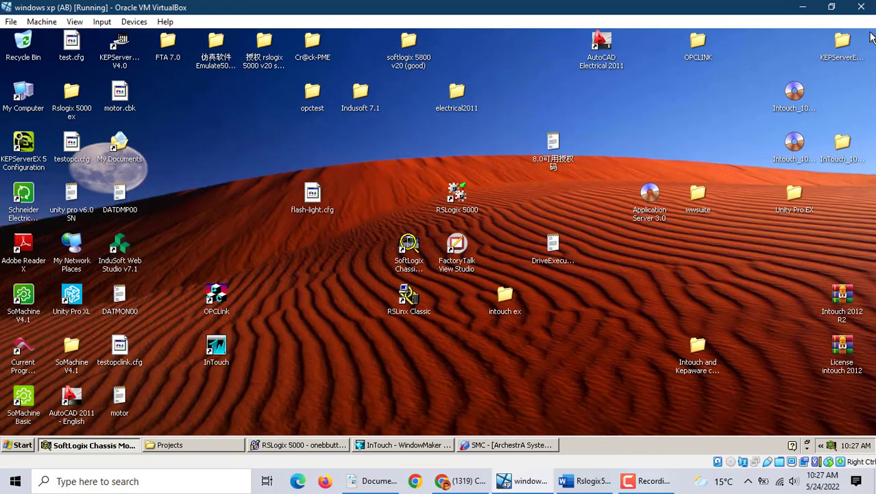
Step: Take the onebutton project offline in RSLogix 5000 and verify the controller program
{"action": "left_click", "coordinate": [225, 173]}
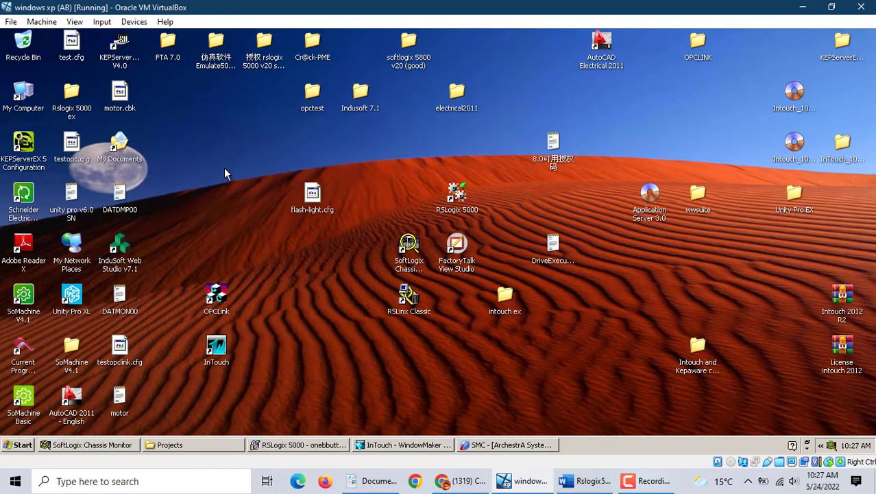
{"action": "left_click", "coordinate": [311, 451]}
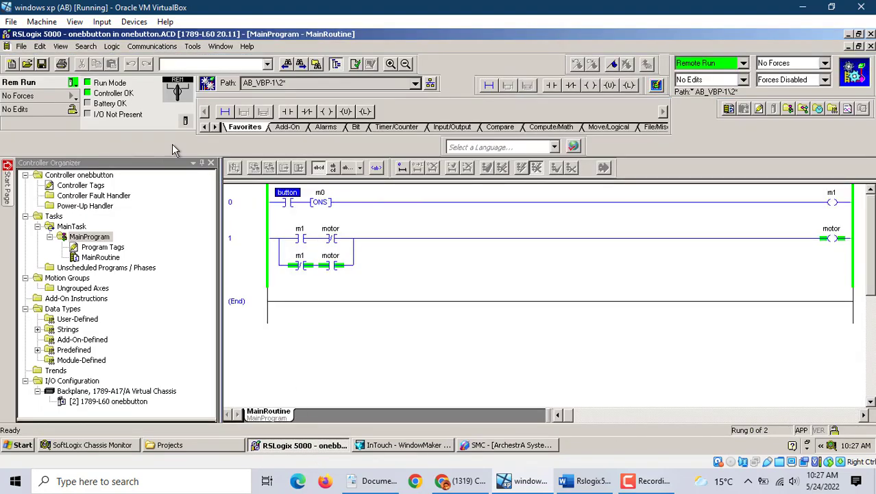
{"action": "left_click", "coordinate": [73, 83]}
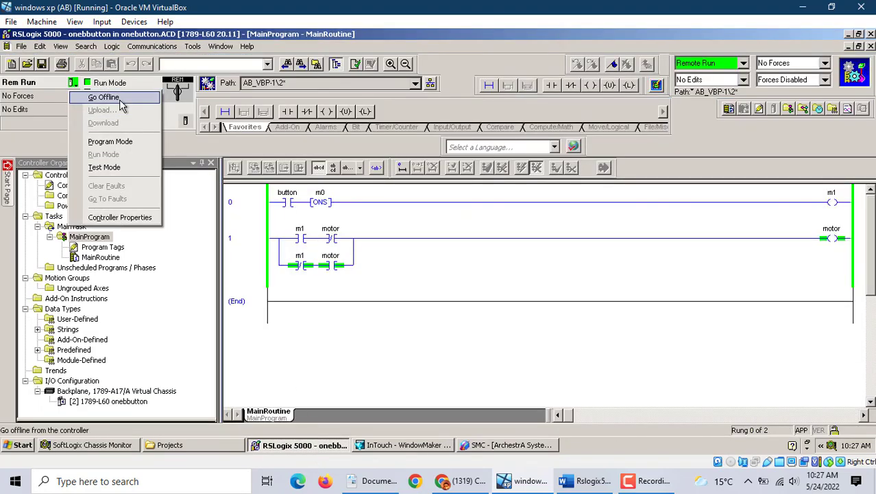
{"action": "left_click", "coordinate": [105, 97]}
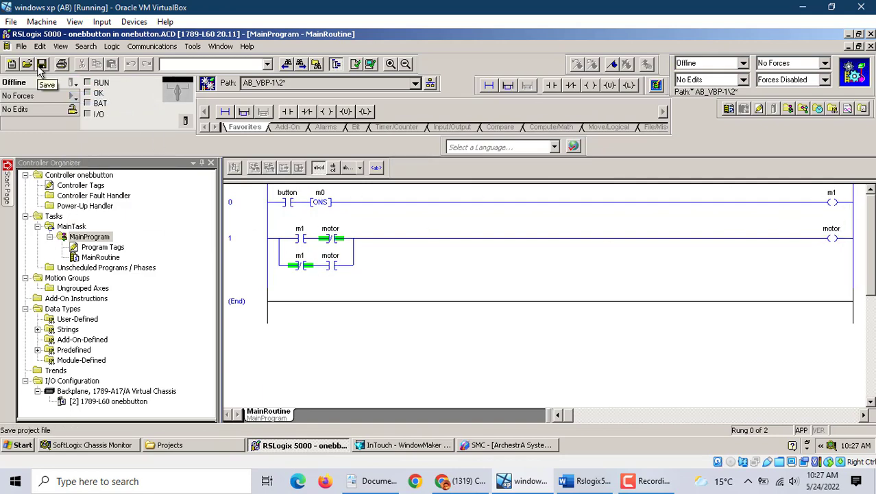
{"action": "left_click", "coordinate": [371, 65]}
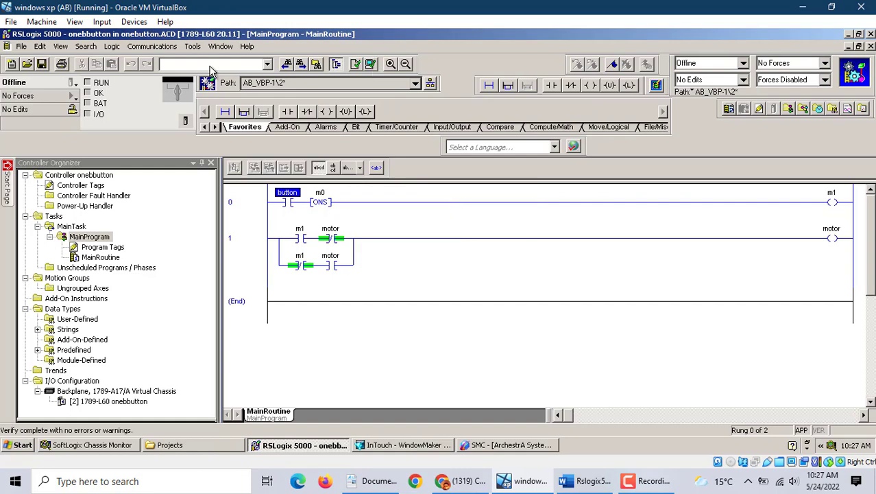
Step: Download the project to the 1789-L60 controller via Who Active and return it to Remote Run
{"action": "left_click", "coordinate": [146, 46]}
{"action": "left_click", "coordinate": [155, 60]}
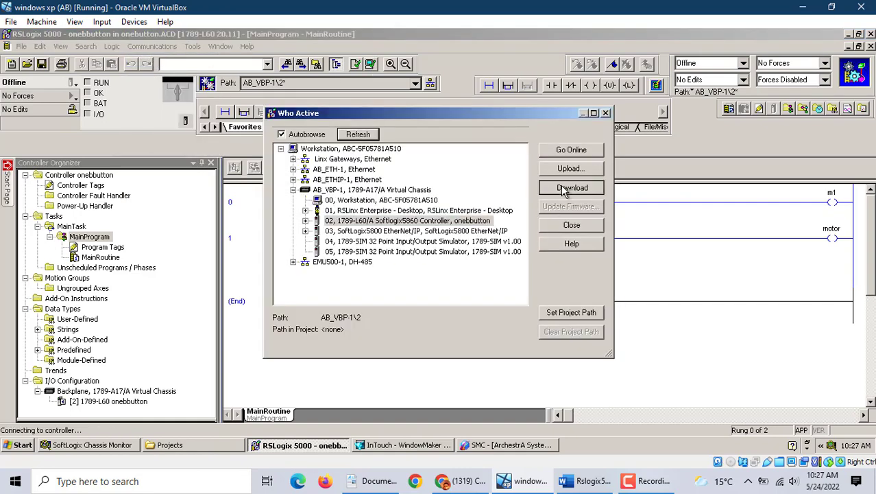
{"action": "key", "text": "Return"}
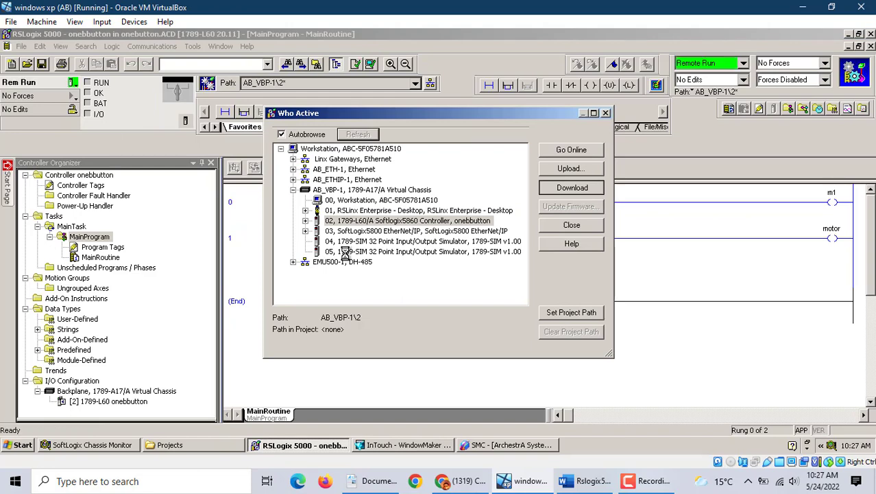
{"action": "left_click", "coordinate": [380, 341]}
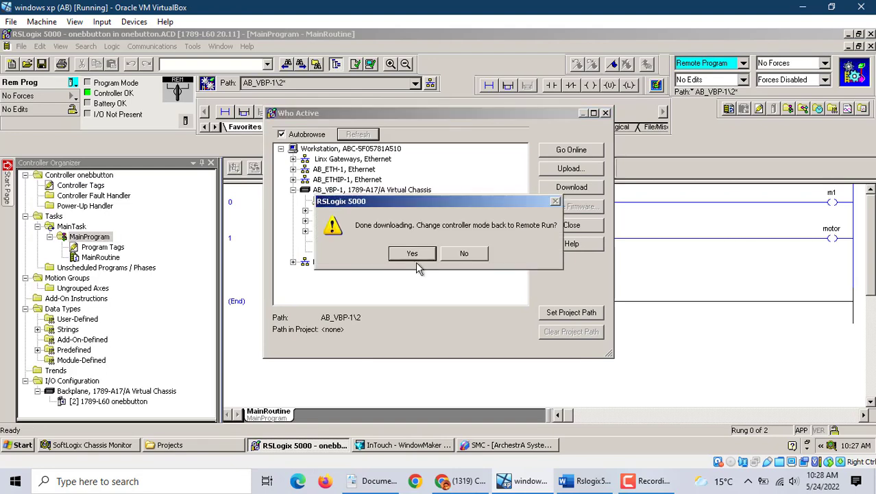
{"action": "left_click", "coordinate": [412, 253]}
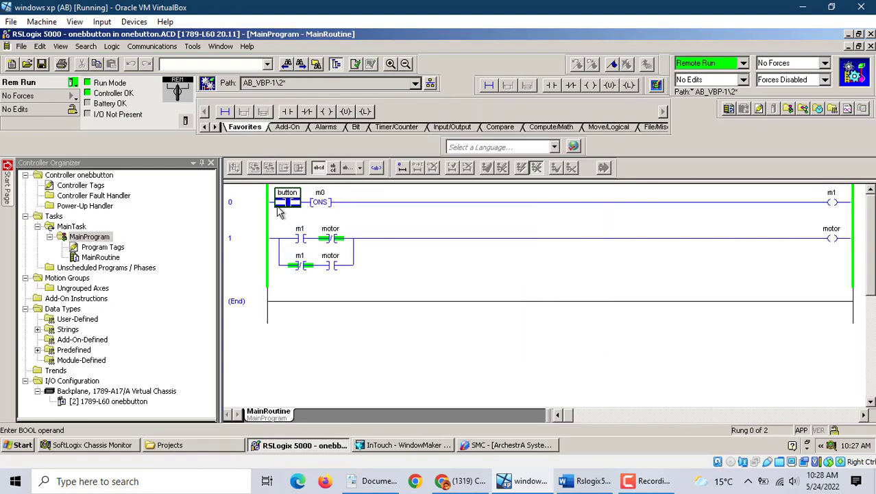
Step: Toggle the button bit four times to test the motor output, then minimize RSLogix 5000
{"action": "right_click", "coordinate": [278, 207]}
{"action": "left_click", "coordinate": [313, 335]}
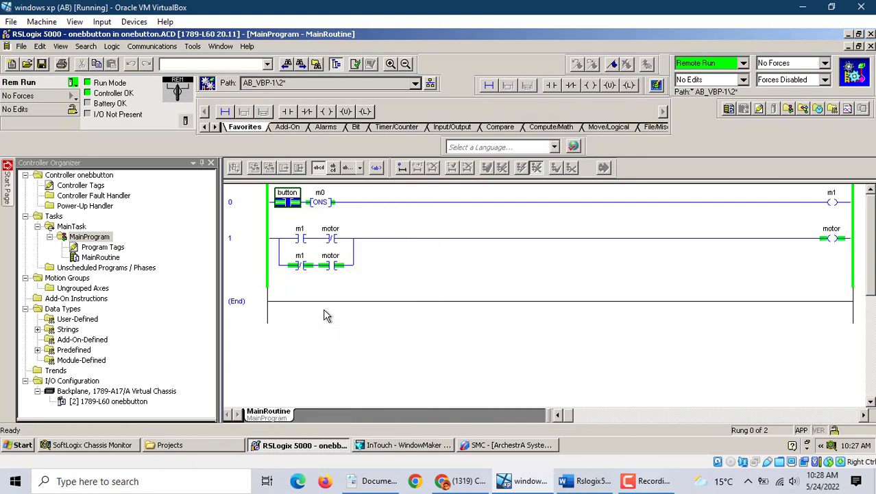
{"action": "right_click", "coordinate": [287, 200]}
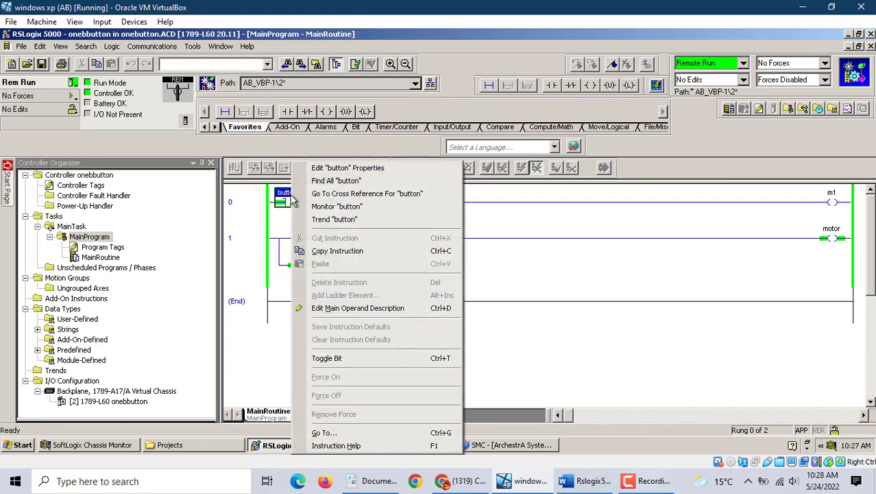
{"action": "left_click", "coordinate": [336, 358]}
{"action": "right_click", "coordinate": [290, 200]}
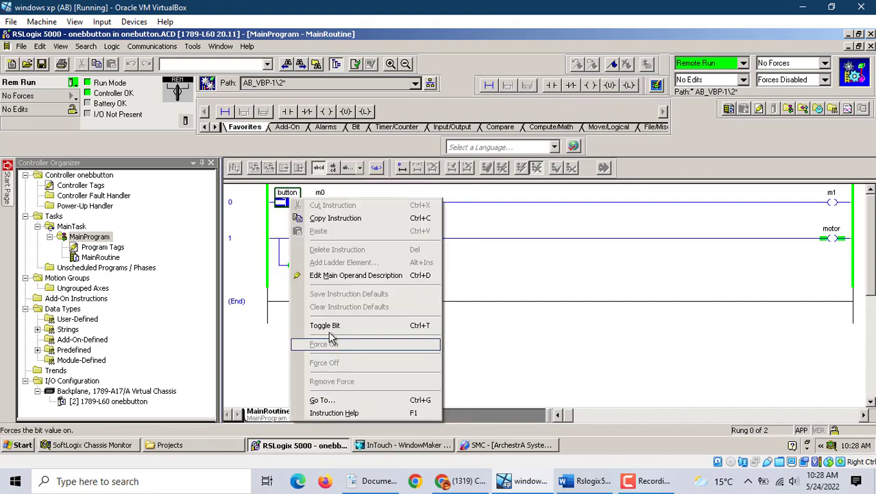
{"action": "left_click", "coordinate": [327, 326]}
{"action": "right_click", "coordinate": [287, 207]}
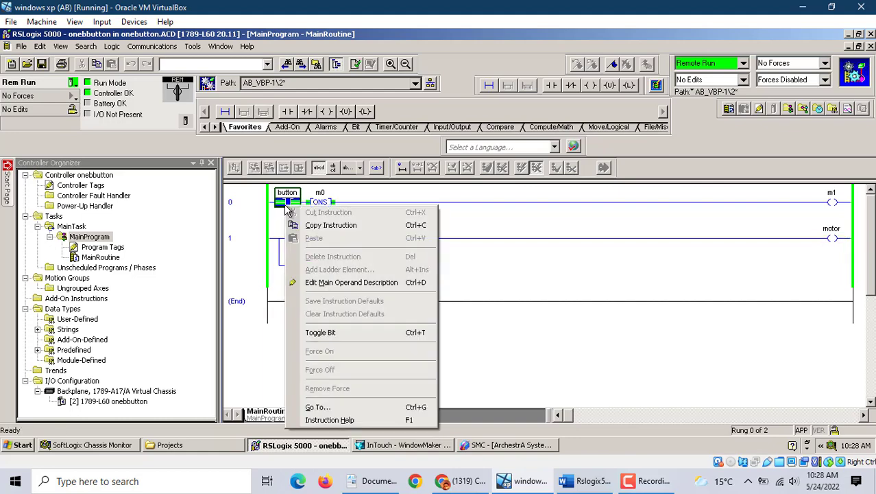
{"action": "left_click", "coordinate": [327, 333]}
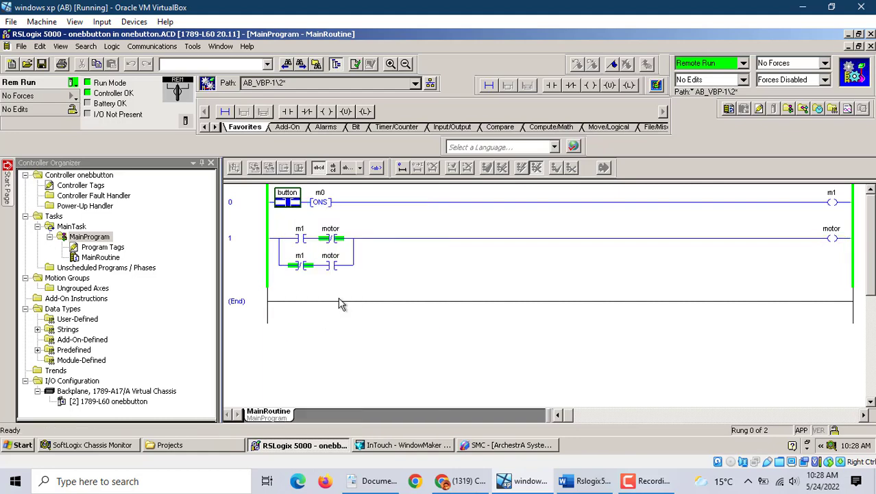
{"action": "left_click", "coordinate": [849, 34]}
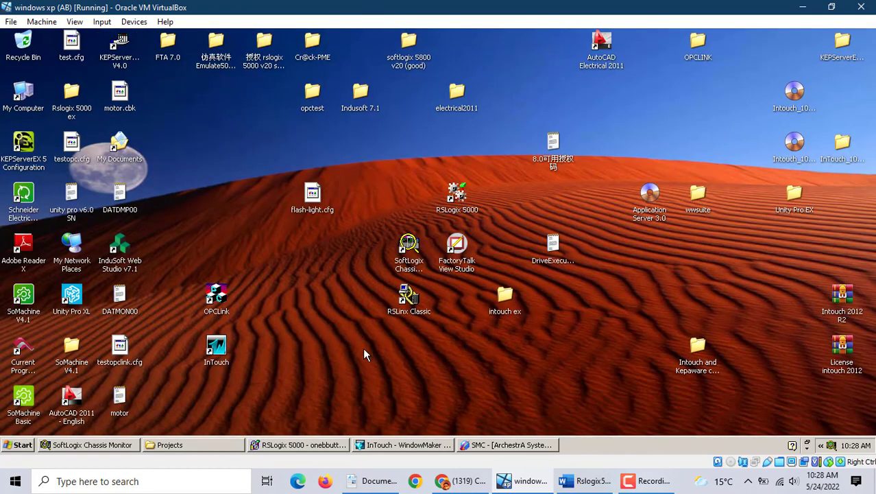
Step: Launch RSLinx Classic and bring up the DDE/OPC Topic Configuration dialog
{"action": "double_click", "coordinate": [410, 312]}
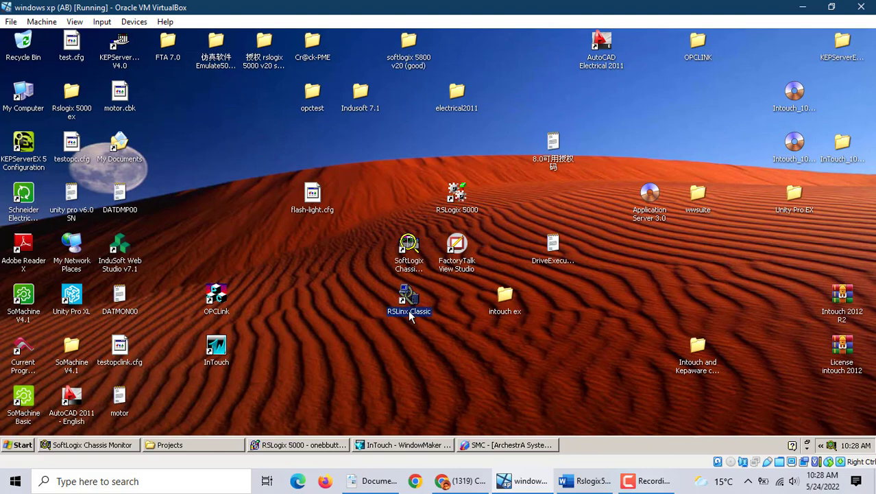
{"action": "left_click", "coordinate": [222, 129]}
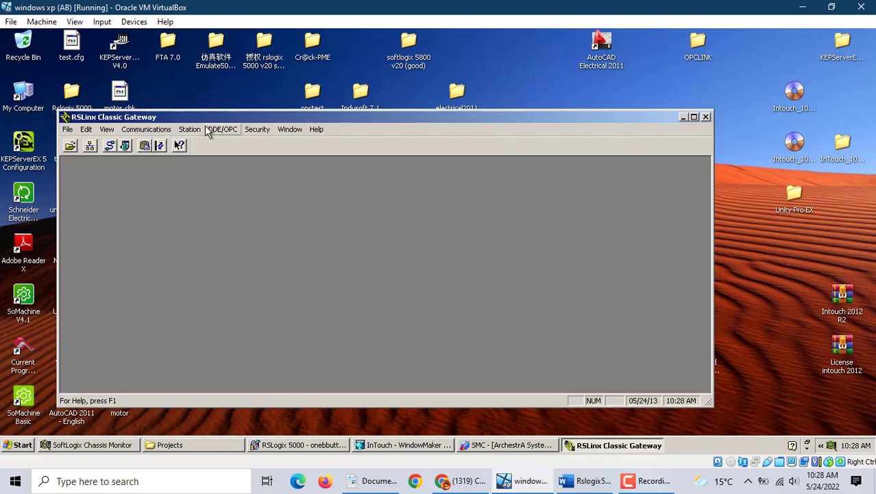
{"action": "left_click", "coordinate": [241, 143]}
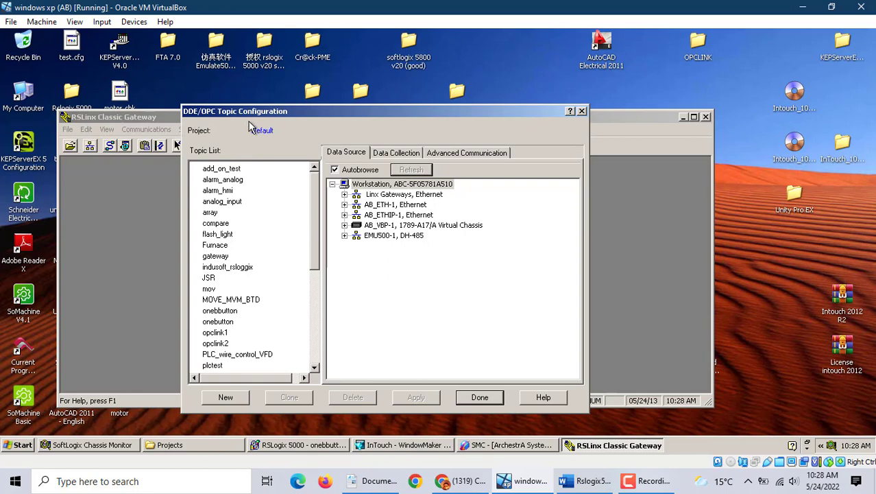
{"action": "left_click_drag", "start_coordinate": [313, 205], "coordinate": [311, 319]}
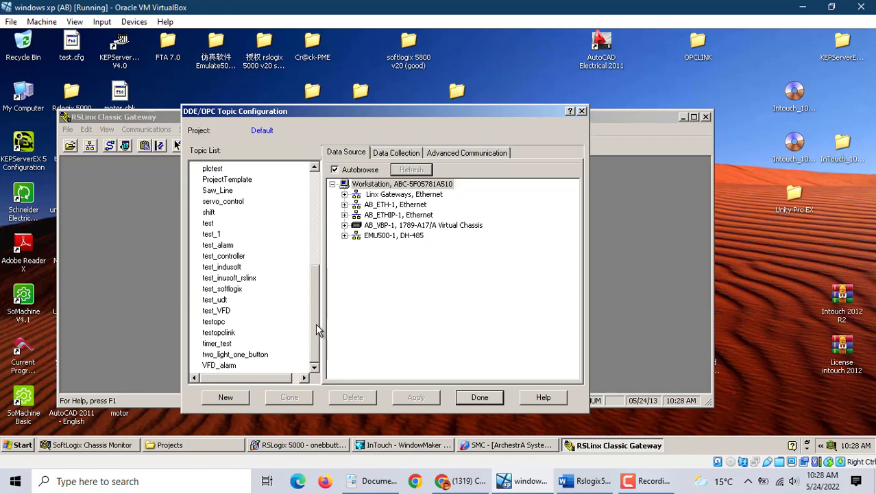
{"action": "left_click_drag", "start_coordinate": [318, 330], "coordinate": [312, 266]}
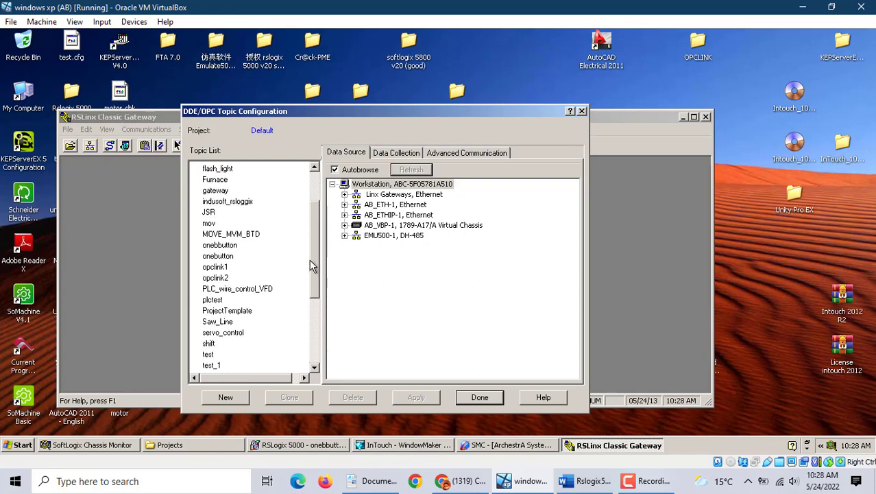
Step: Delete the onebbutton topic, check onebutton's SoftLogix5860 data source, and close the dialog
{"action": "left_click", "coordinate": [211, 245]}
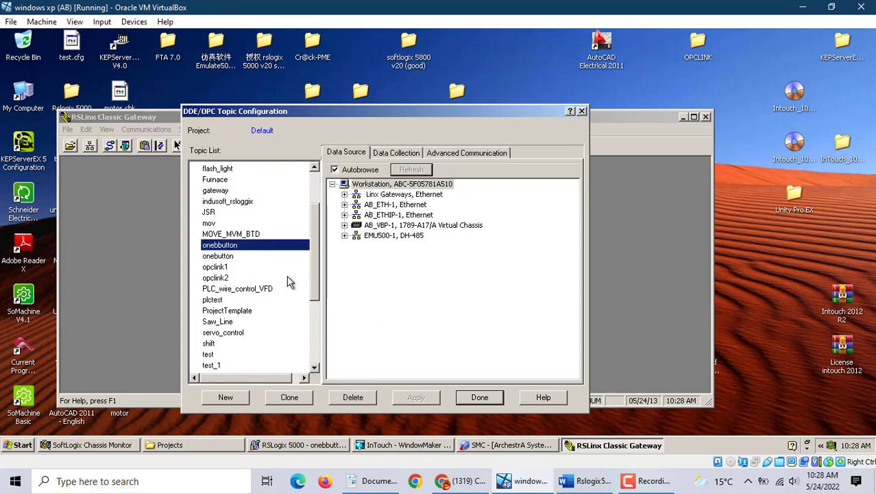
{"action": "right_click", "coordinate": [229, 246]}
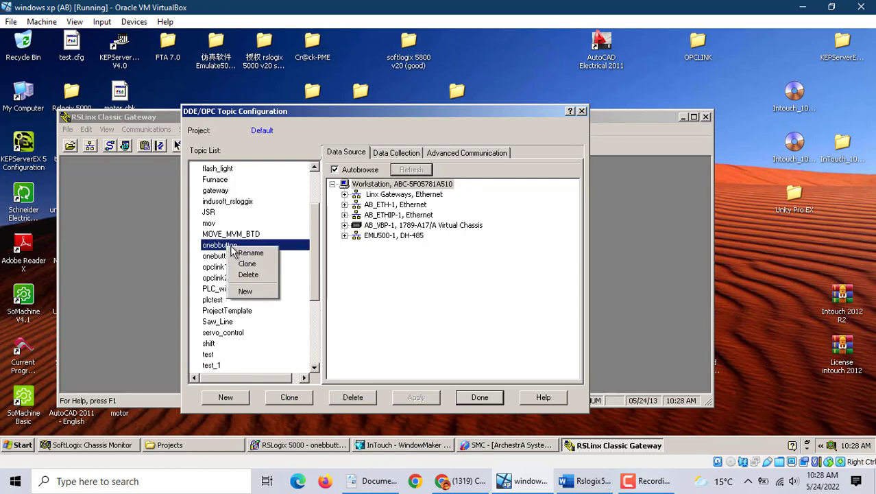
{"action": "left_click", "coordinate": [254, 275]}
{"action": "left_click", "coordinate": [359, 290]}
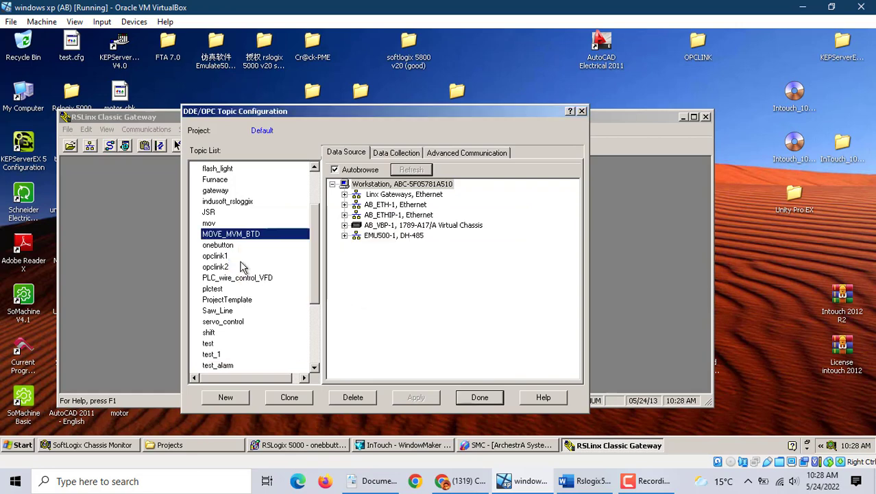
{"action": "left_click", "coordinate": [222, 247]}
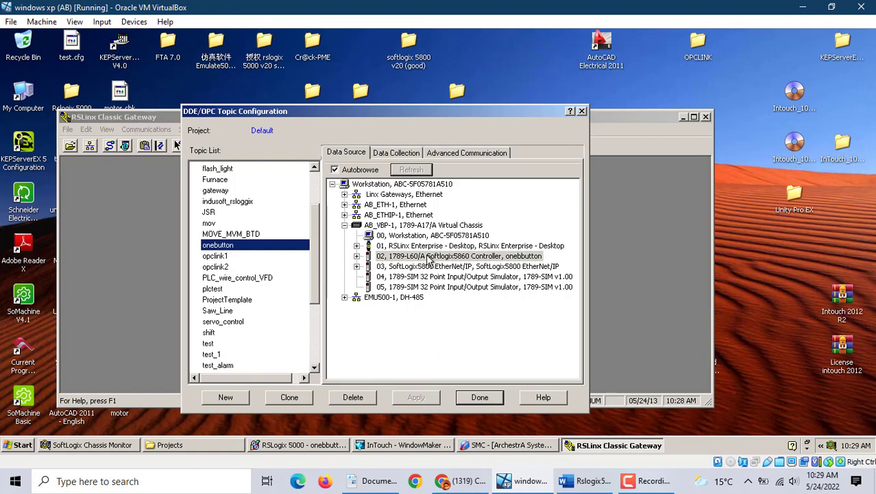
{"action": "left_click", "coordinate": [258, 247]}
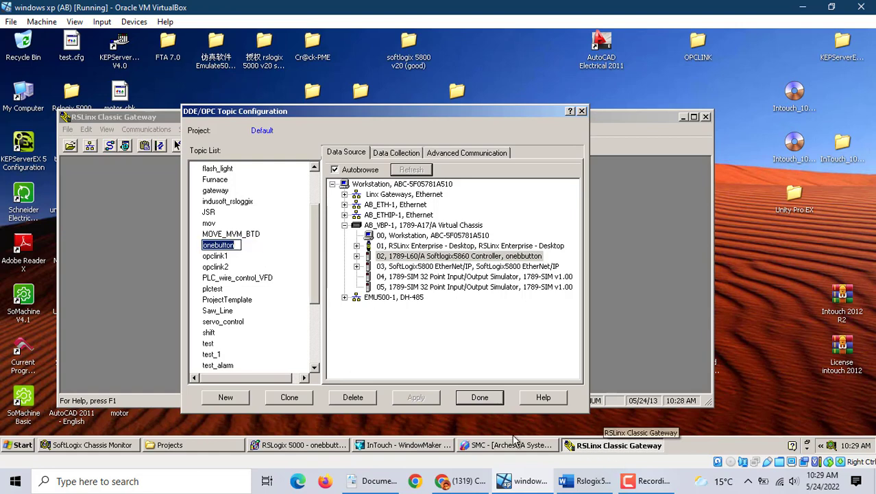
{"action": "left_click", "coordinate": [461, 399]}
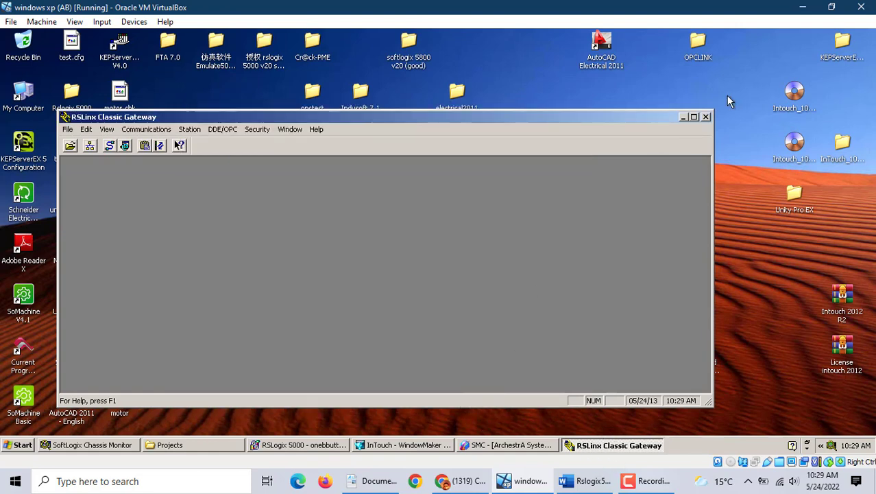
Step: Minimize the RSLinx Classic gateway window and bring up the Start menu
{"action": "left_click", "coordinate": [683, 118]}
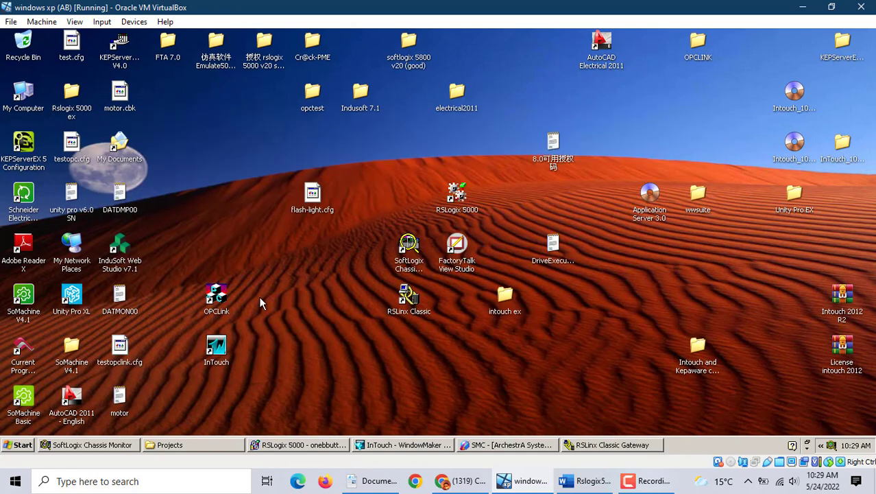
{"action": "left_click", "coordinate": [12, 449]}
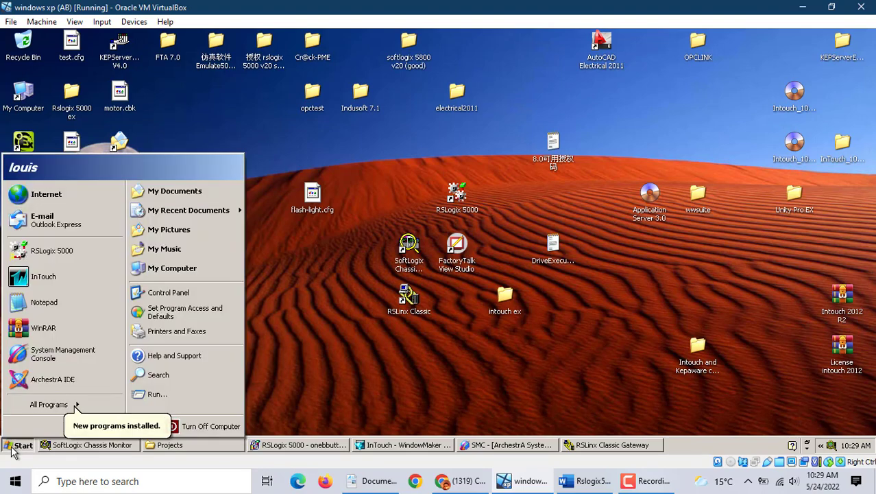
Step: Launch System Management Console and expand DAServer Manager > Default Group > Local > ArchestrA.FSGateway.2 > Configuration
{"action": "left_click", "coordinate": [68, 353]}
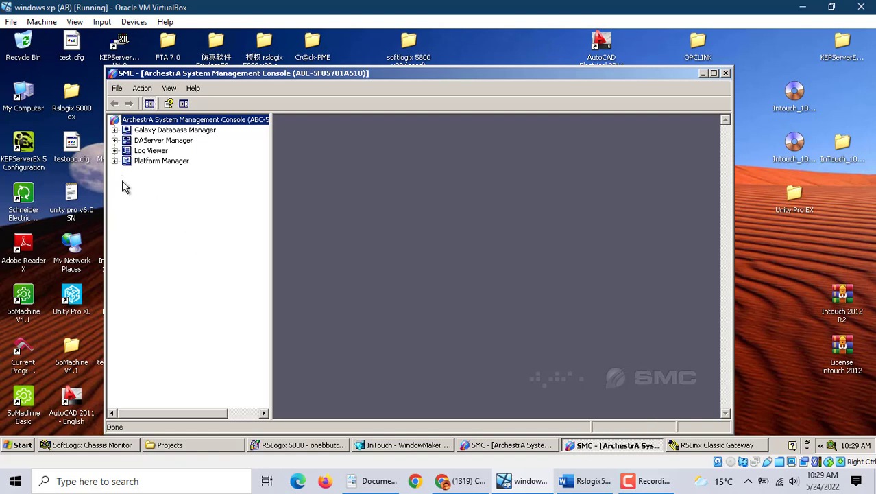
{"action": "left_click", "coordinate": [115, 140]}
{"action": "left_click", "coordinate": [154, 153]}
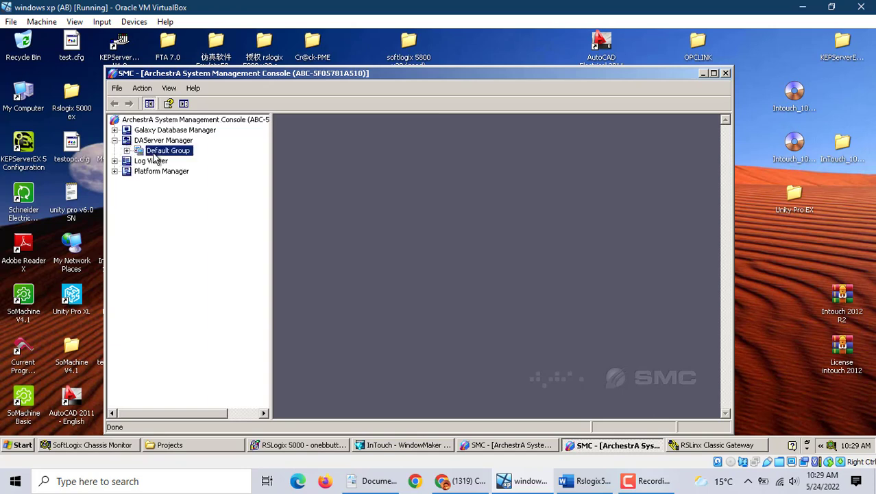
{"action": "left_click", "coordinate": [127, 150]}
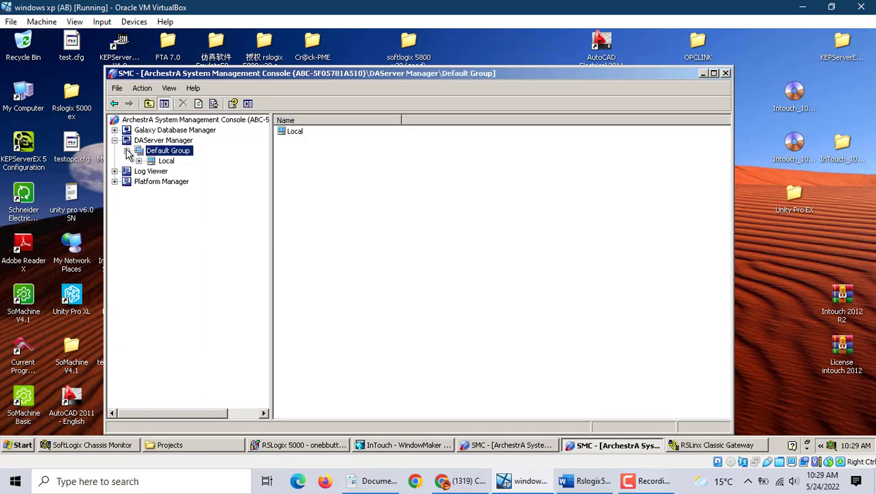
{"action": "left_click", "coordinate": [157, 162]}
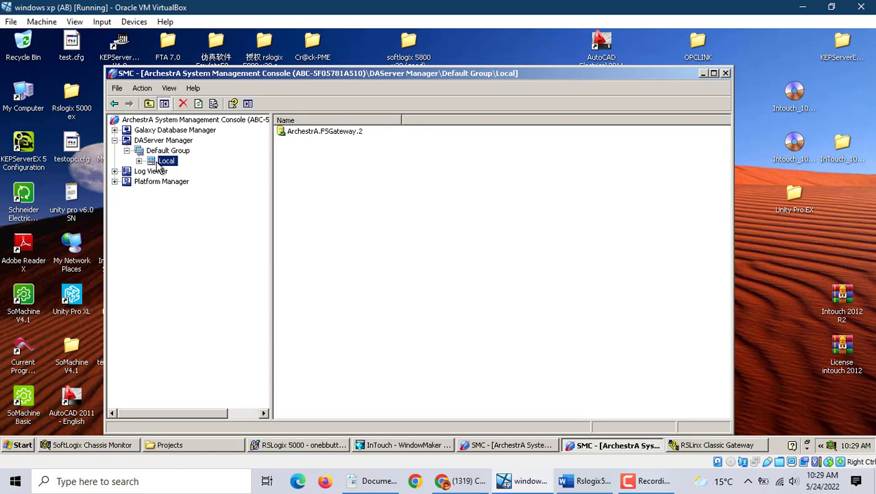
{"action": "left_click", "coordinate": [138, 162]}
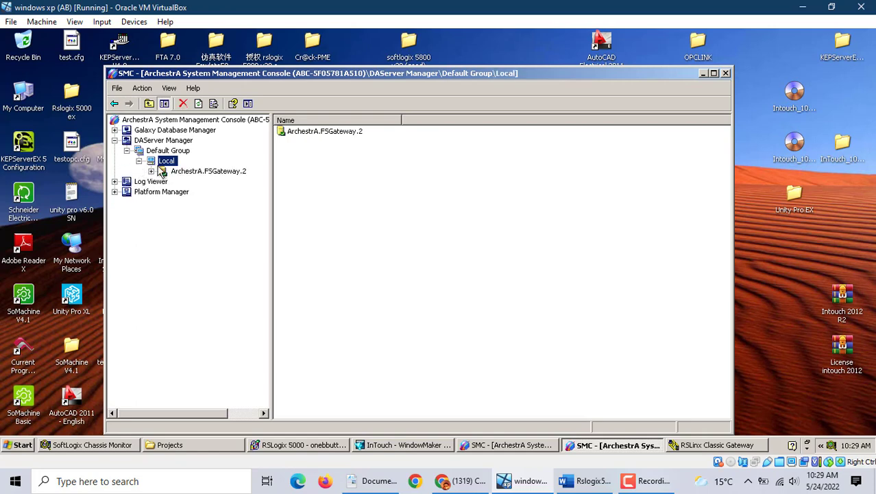
{"action": "left_click", "coordinate": [196, 172]}
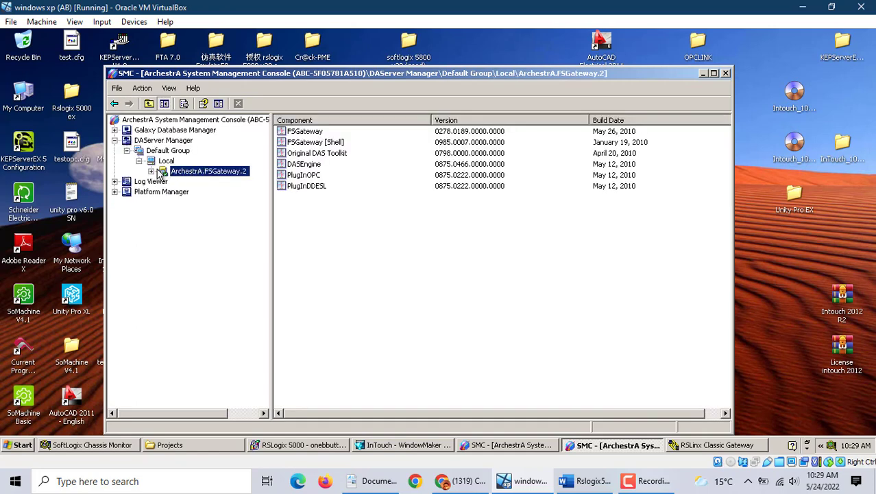
{"action": "left_click", "coordinate": [152, 172]}
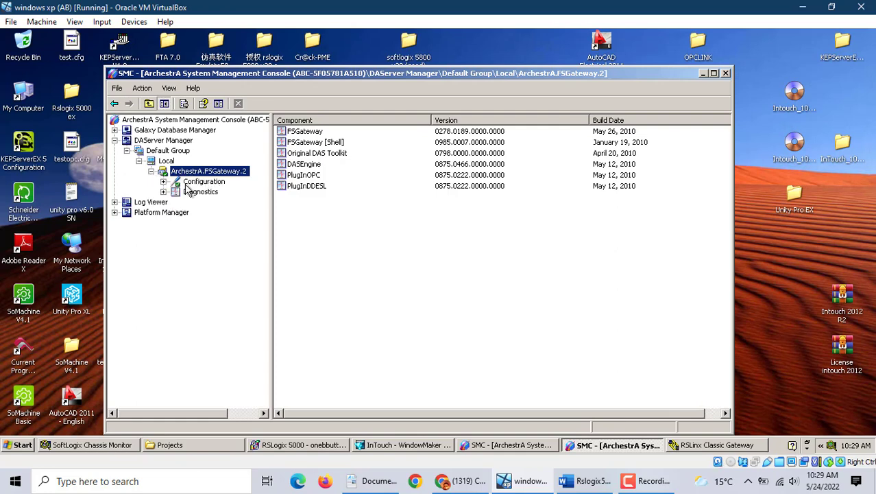
{"action": "left_click", "coordinate": [164, 182]}
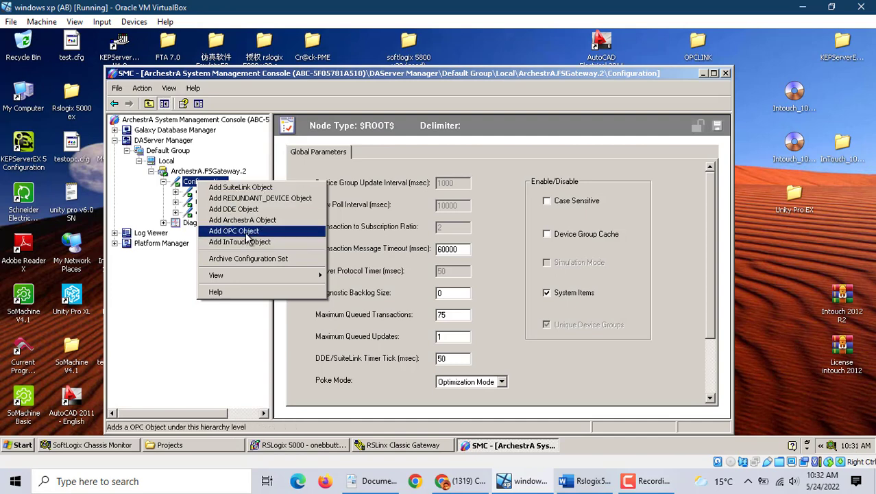
Step: Collapse the OPC object and Configuration nodes without adding any object
{"action": "left_click", "coordinate": [155, 278]}
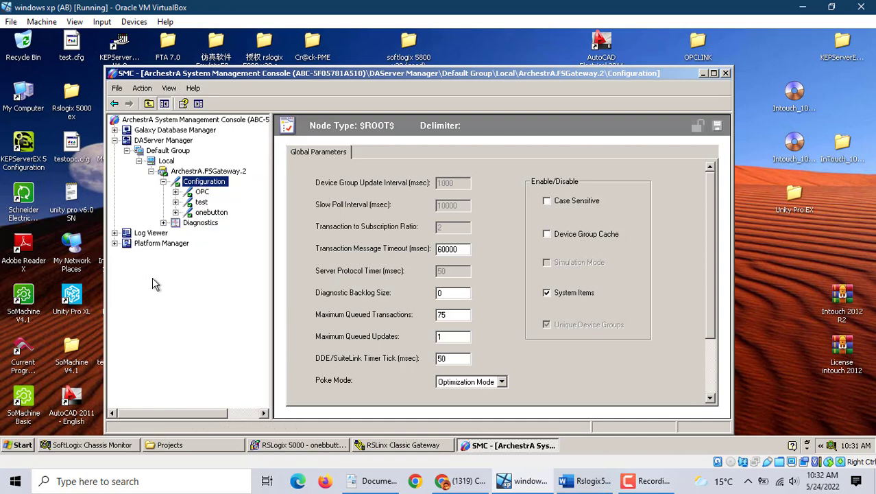
{"action": "left_click", "coordinate": [175, 192]}
{"action": "left_click", "coordinate": [176, 192]}
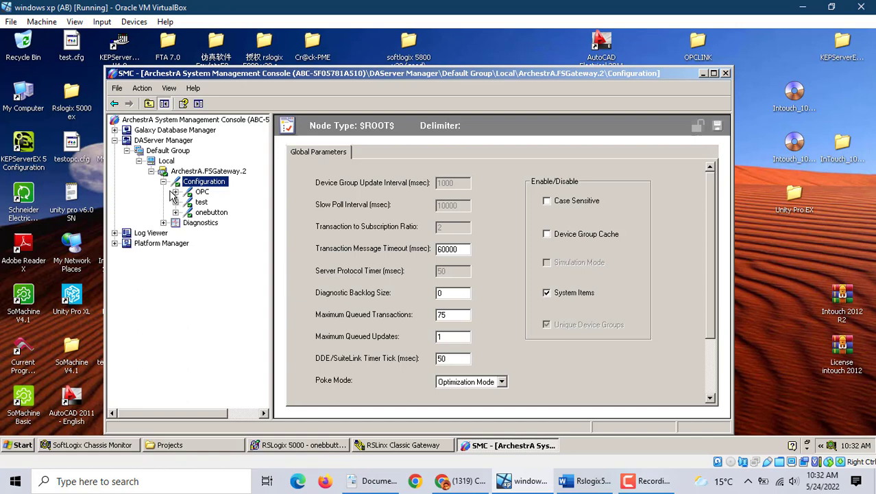
{"action": "left_click", "coordinate": [164, 182]}
{"action": "right_click", "coordinate": [199, 185]}
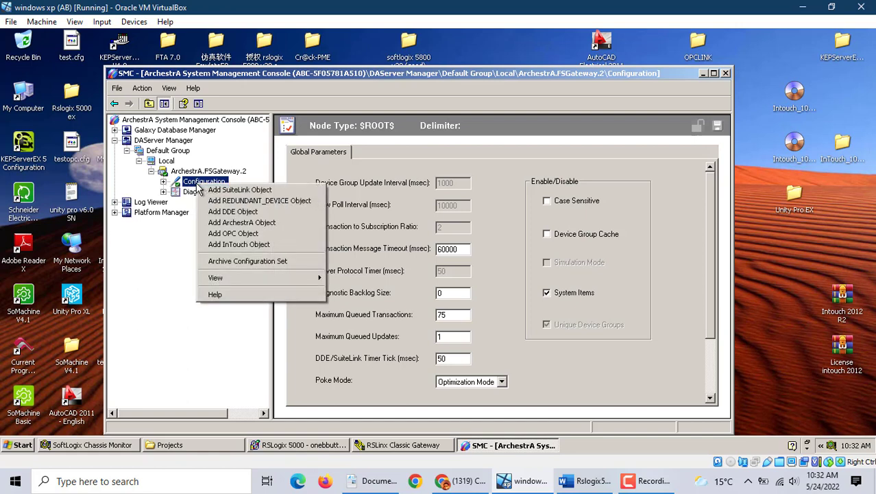
{"action": "left_click", "coordinate": [180, 247]}
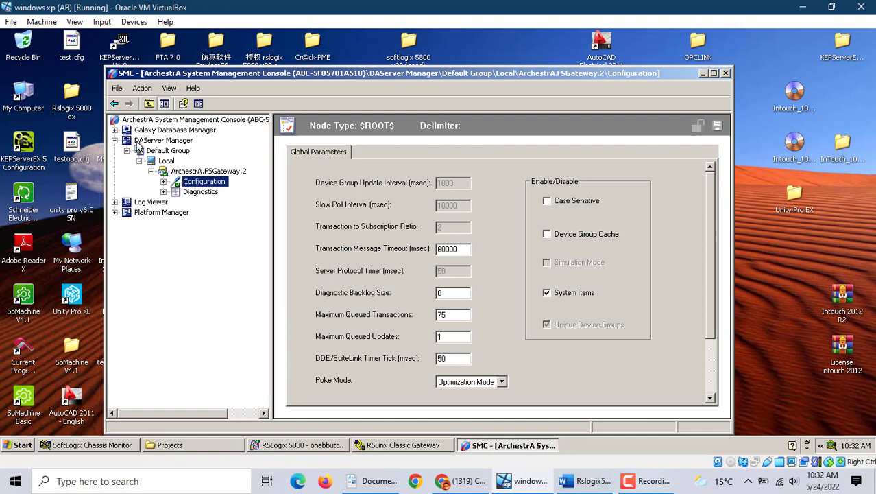
Step: Add an OPC object under Configuration and name it button
{"action": "right_click", "coordinate": [198, 183]}
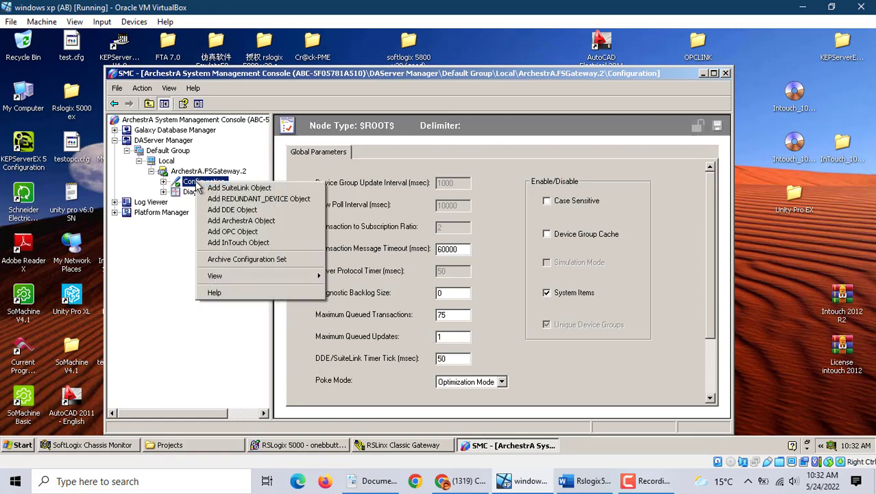
{"action": "left_click", "coordinate": [246, 232]}
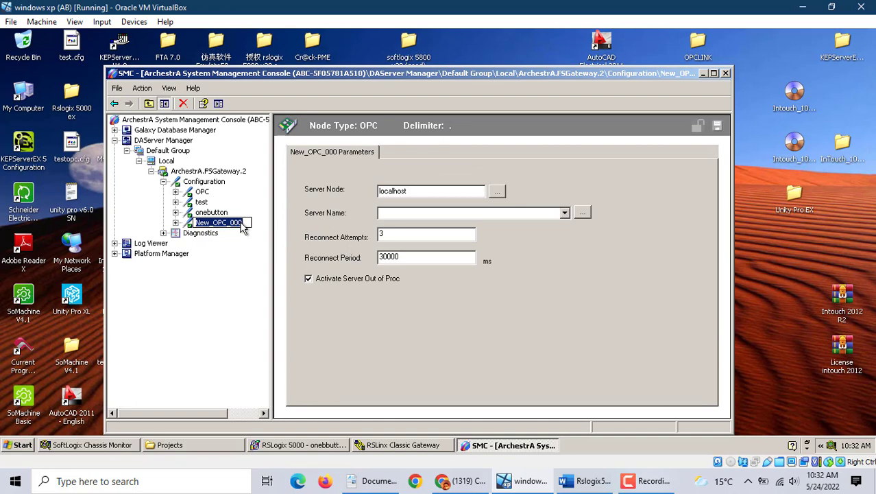
{"action": "type", "text": "twobutton"}
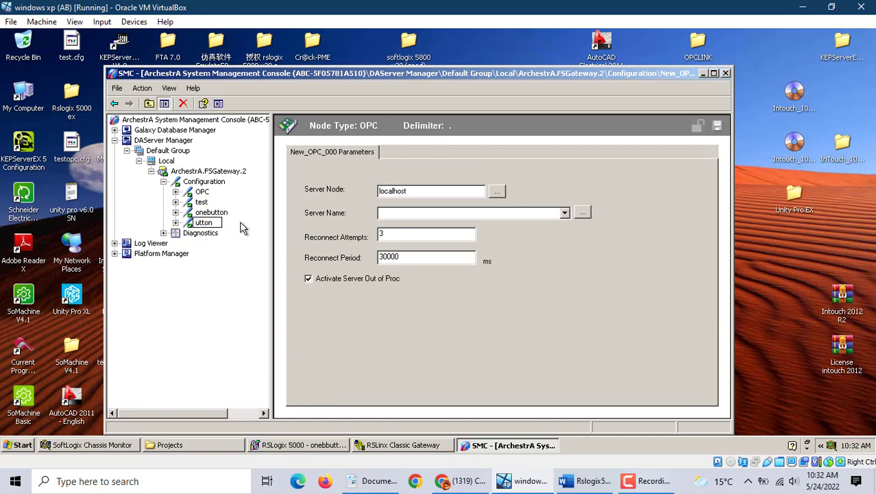
{"action": "key", "text": "BackSpace"}
{"action": "key", "text": "BackSpace"}
{"action": "key", "text": "BackSpace"}
{"action": "key", "text": "BackSpace"}
{"action": "key", "text": "BackSpace"}
{"action": "key", "text": "BackSpace"}
{"action": "key", "text": "BackSpace"}
{"action": "key", "text": "BackSpace"}
{"action": "key", "text": "BackSpace"}
{"action": "type", "text": "utton"}
{"action": "key", "text": "BackSpace"}
{"action": "key", "text": "BackSpace"}
{"action": "key", "text": "BackSpace"}
{"action": "key", "text": "BackSpace"}
{"action": "key", "text": "BackSpace"}
{"action": "type", "text": "bbutton"}
{"action": "key", "text": "Return"}
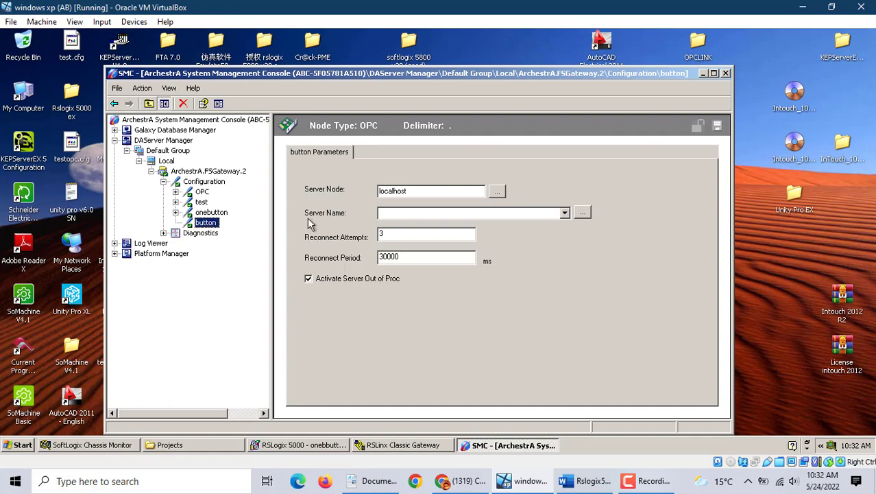
Step: Set the button node's Server Name to RSLinx OPC Server and save
{"action": "left_click", "coordinate": [565, 213]}
{"action": "left_click", "coordinate": [566, 214]}
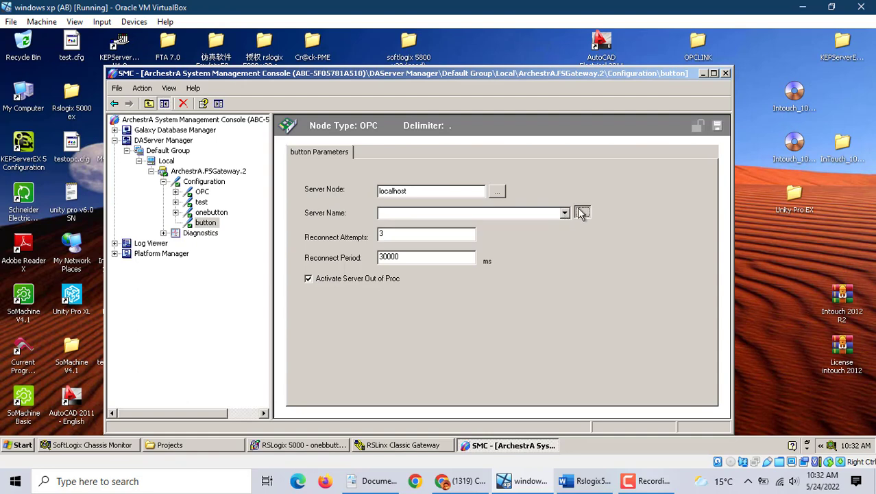
{"action": "left_click", "coordinate": [582, 213]}
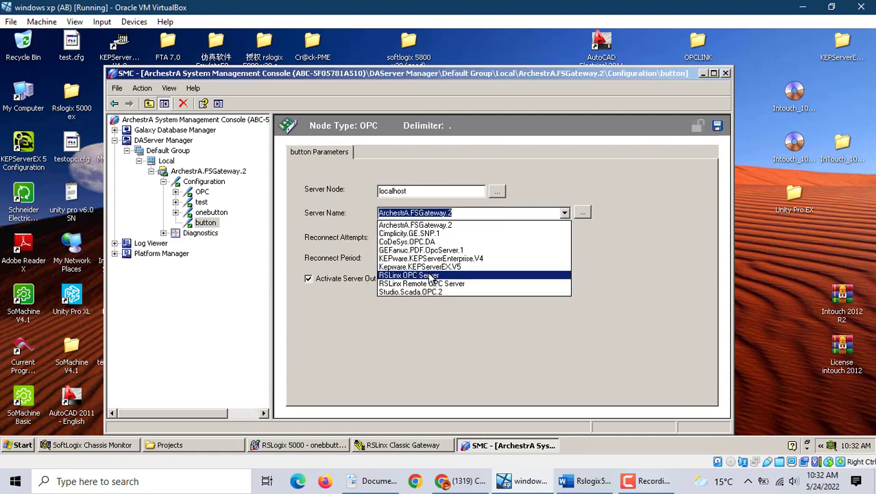
{"action": "left_click", "coordinate": [431, 275]}
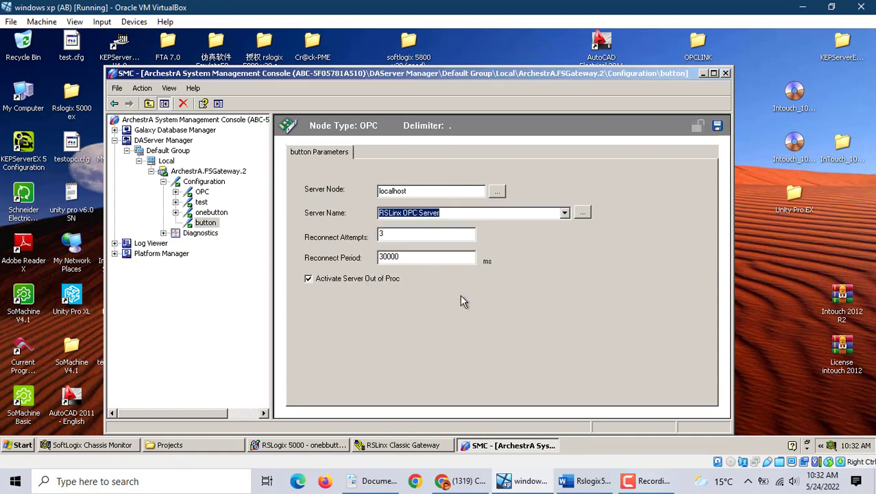
{"action": "left_click", "coordinate": [718, 127]}
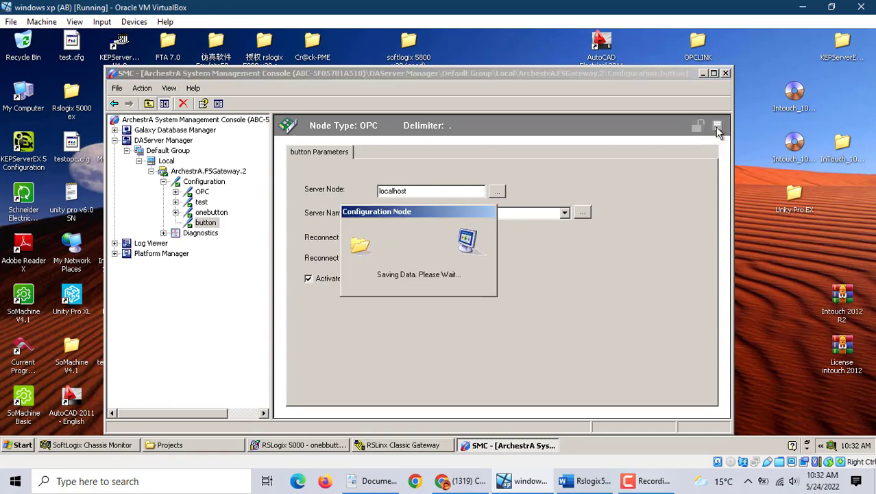
Step: Uncheck Activate Server Out of Proc on the button node and save the change
{"action": "left_click", "coordinate": [205, 224]}
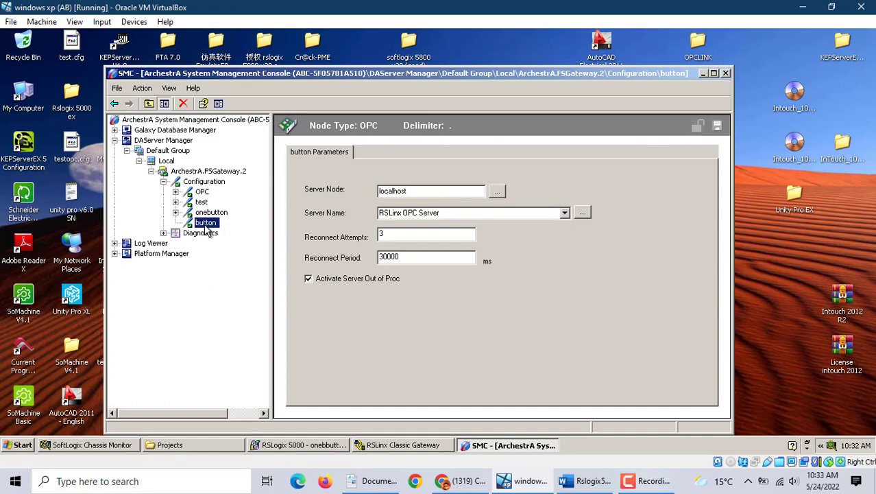
{"action": "left_click", "coordinate": [458, 278]}
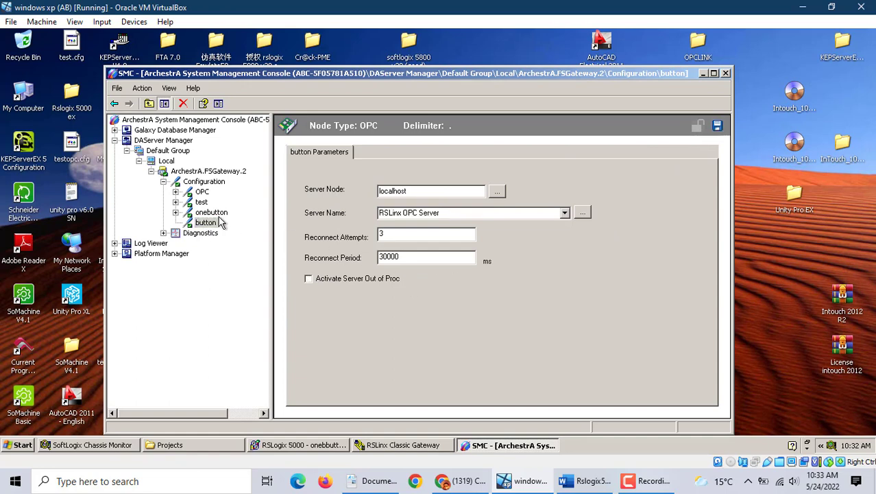
{"action": "left_click", "coordinate": [216, 216]}
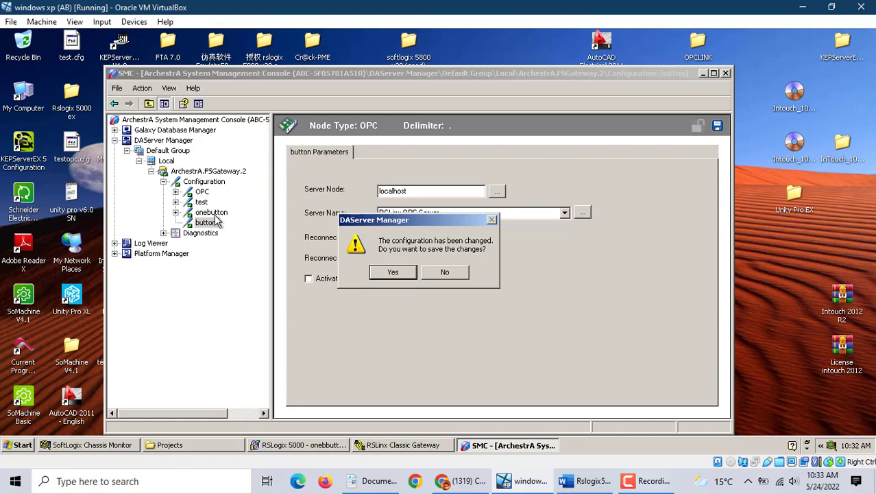
{"action": "left_click", "coordinate": [393, 272]}
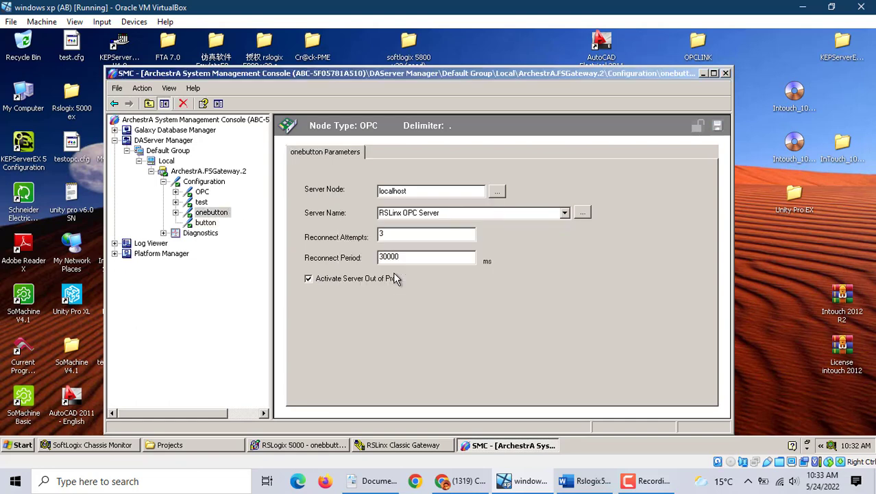
Step: Review the onebutton node and its test entry, then return to the button node
{"action": "left_click", "coordinate": [207, 223]}
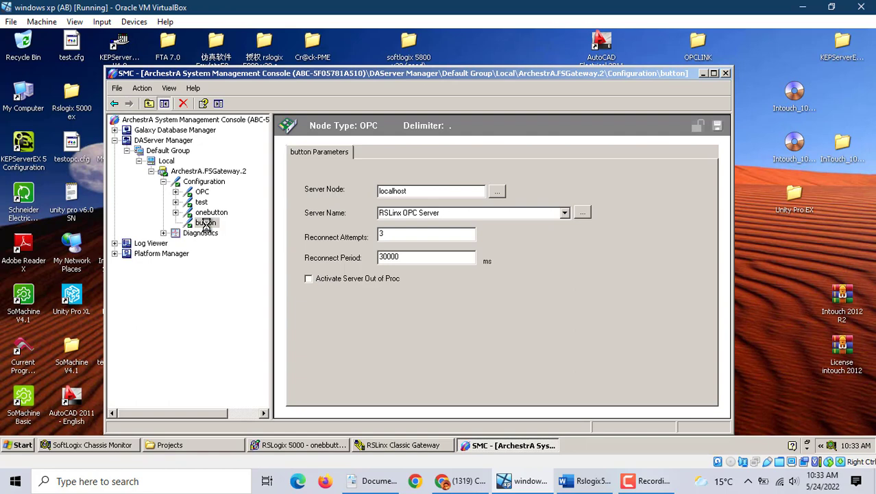
{"action": "left_click", "coordinate": [204, 214]}
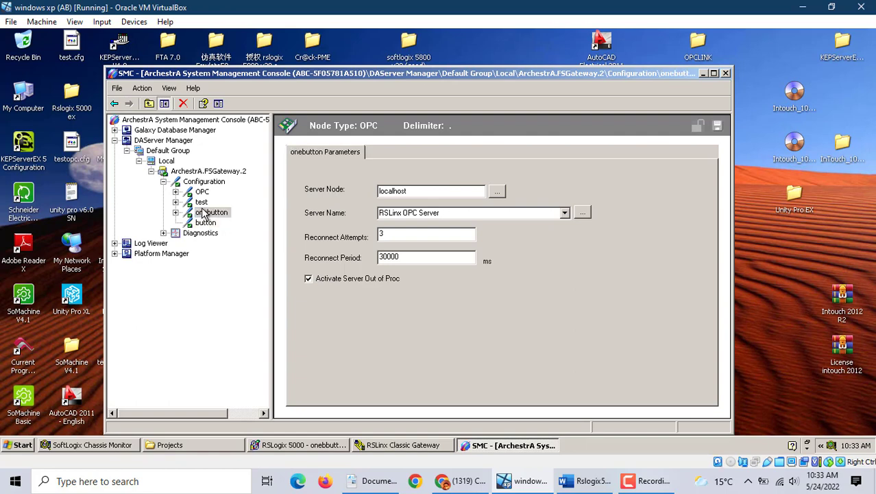
{"action": "double_click", "coordinate": [204, 213]}
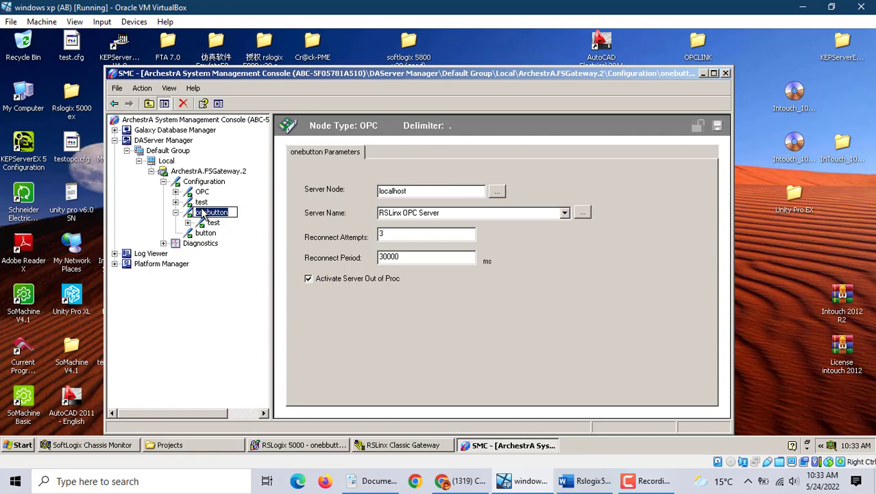
{"action": "key", "text": "Return"}
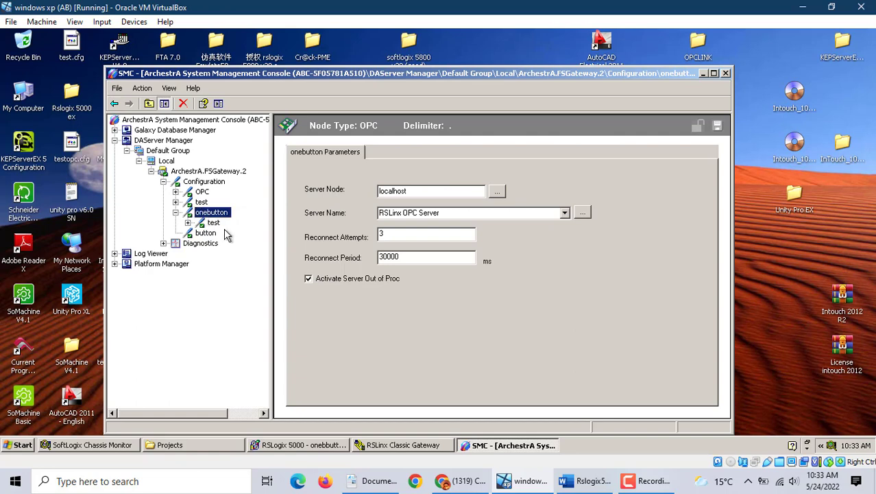
{"action": "left_click", "coordinate": [188, 224]}
{"action": "left_click", "coordinate": [205, 234]}
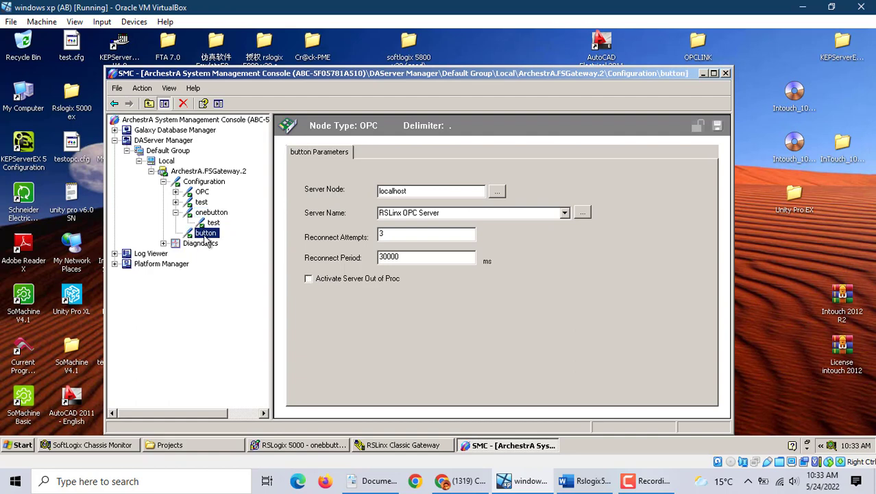
Step: Add New_OPCGroup_000 under the button node and bring up the OPC Item Browser
{"action": "right_click", "coordinate": [206, 238]}
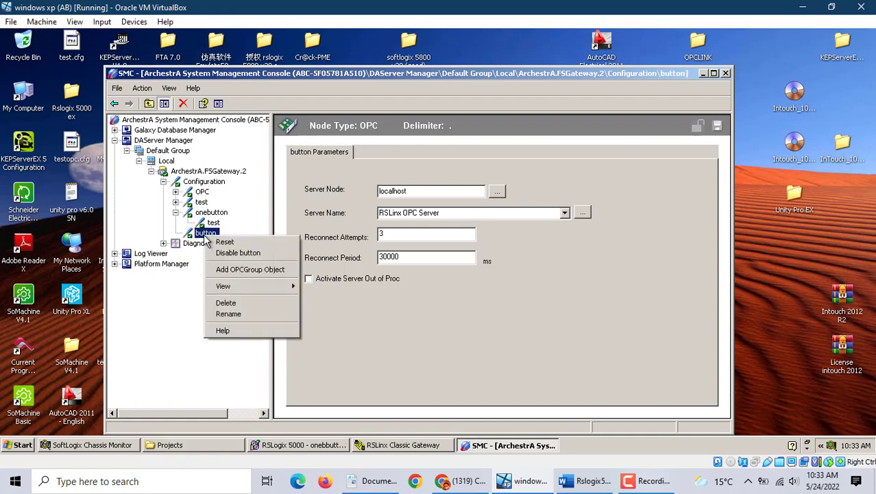
{"action": "left_click", "coordinate": [239, 272]}
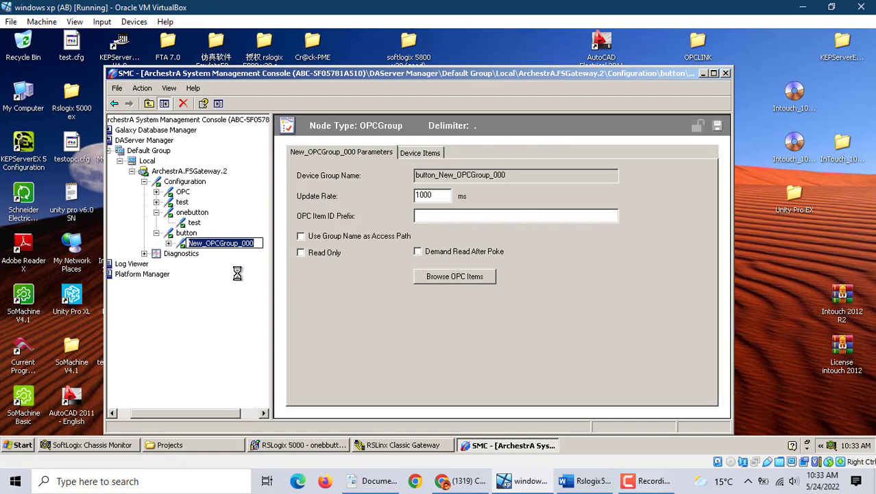
{"action": "left_click", "coordinate": [465, 280]}
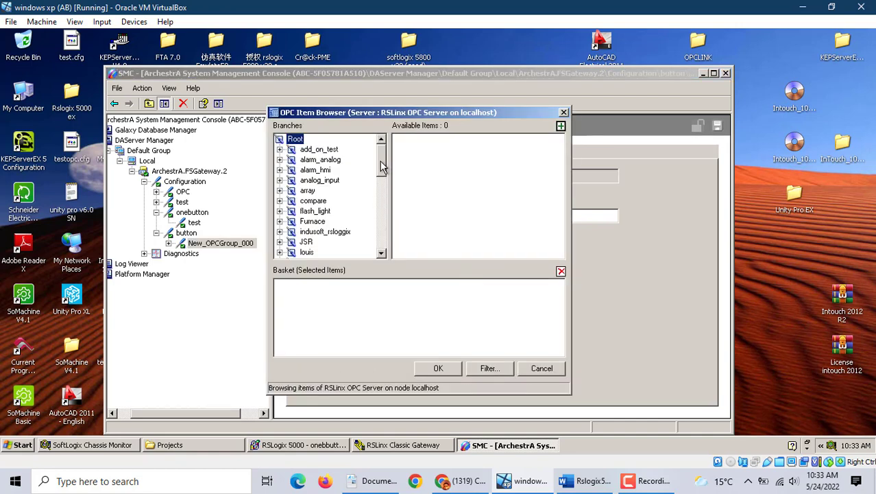
Step: Expand onebutton > Online > Program:MainProgram in the OPC Item Browser
{"action": "left_click_drag", "start_coordinate": [383, 168], "coordinate": [382, 242]}
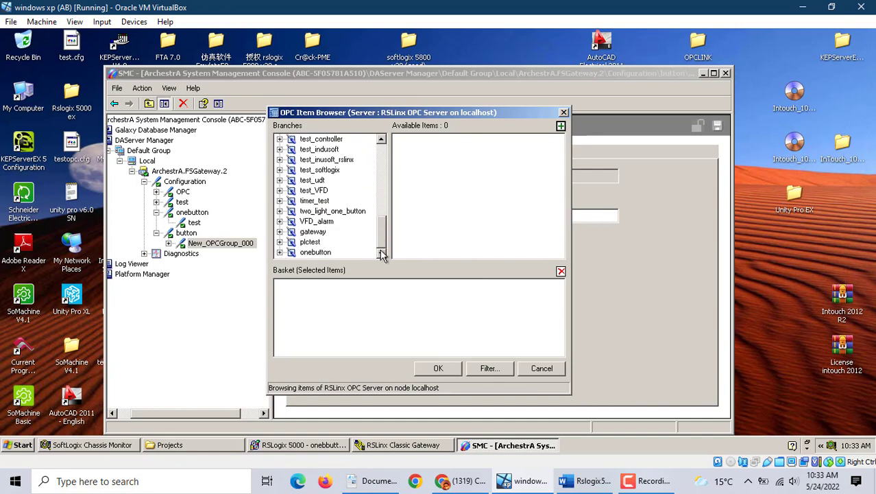
{"action": "left_click", "coordinate": [316, 253]}
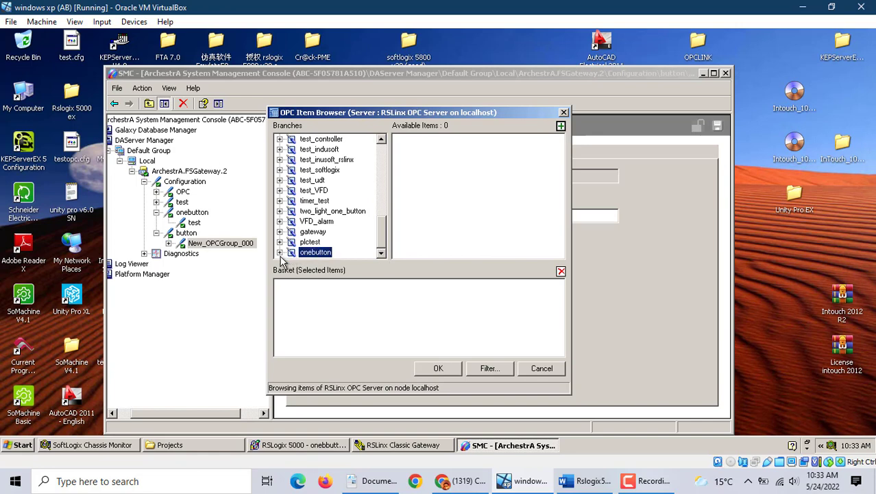
{"action": "left_click", "coordinate": [281, 253]}
{"action": "left_click", "coordinate": [320, 252]}
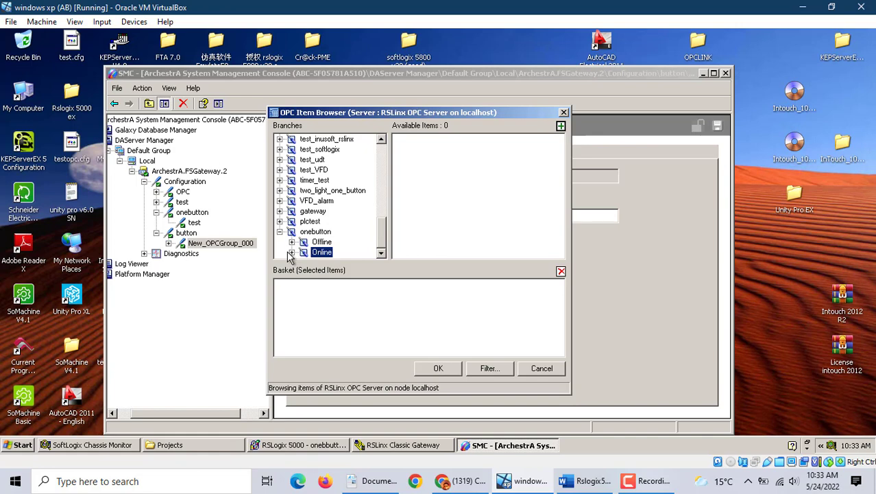
{"action": "left_click", "coordinate": [291, 252]}
{"action": "left_click", "coordinate": [331, 243]}
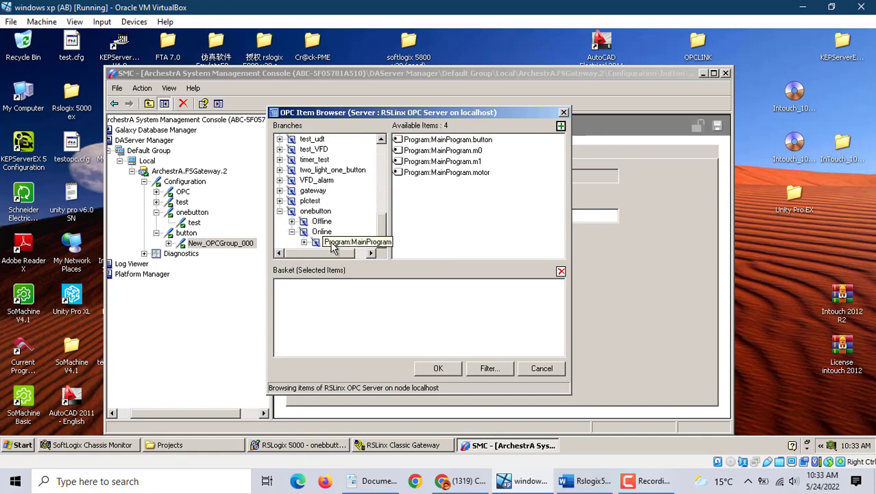
Step: Add Program:MainProgram.button and Program:MainProgram.motor to the Basket
{"action": "left_click", "coordinate": [449, 140]}
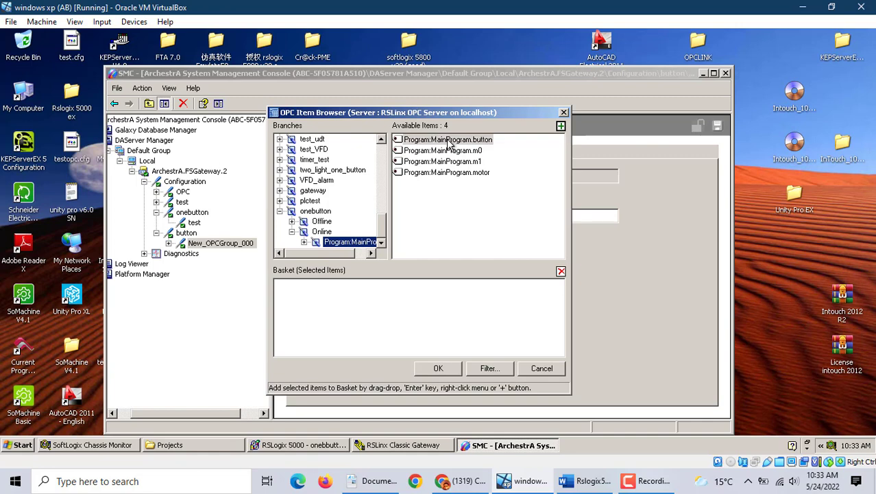
{"action": "left_click_drag", "start_coordinate": [450, 142], "coordinate": [322, 296]}
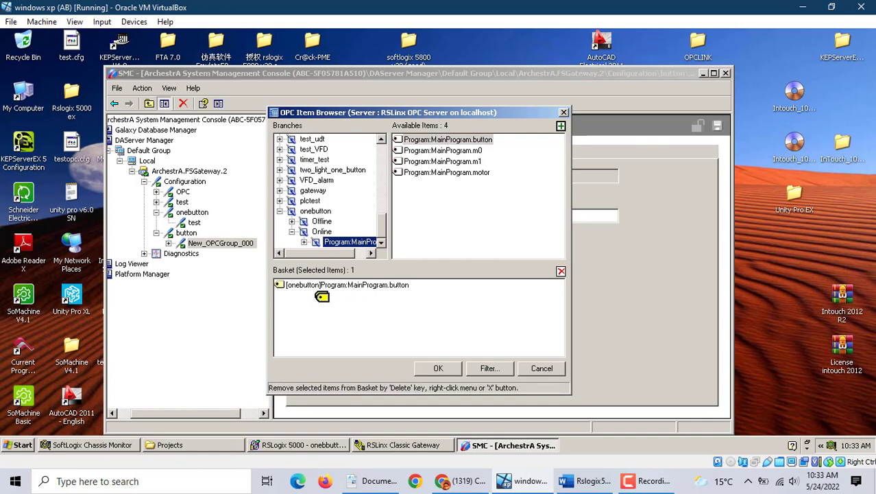
{"action": "left_click", "coordinate": [452, 174]}
{"action": "left_click_drag", "start_coordinate": [453, 176], "coordinate": [324, 304]}
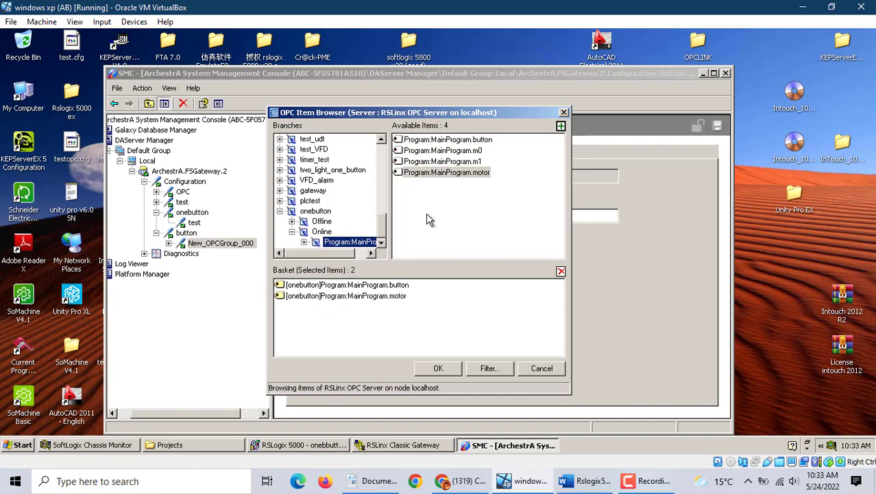
Step: Accept the chosen onebutton tags and save the new OPC group New_OPCGroup_000
{"action": "left_click", "coordinate": [439, 369]}
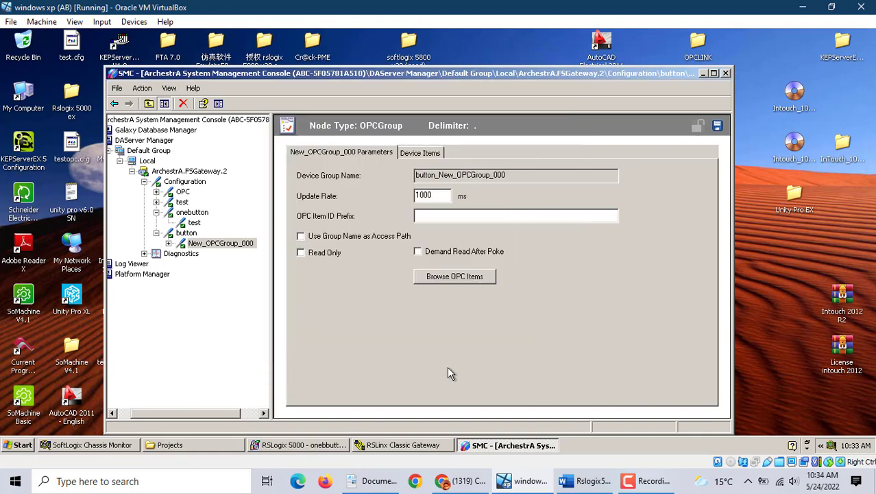
{"action": "left_click", "coordinate": [718, 126]}
{"action": "left_click", "coordinate": [420, 153]}
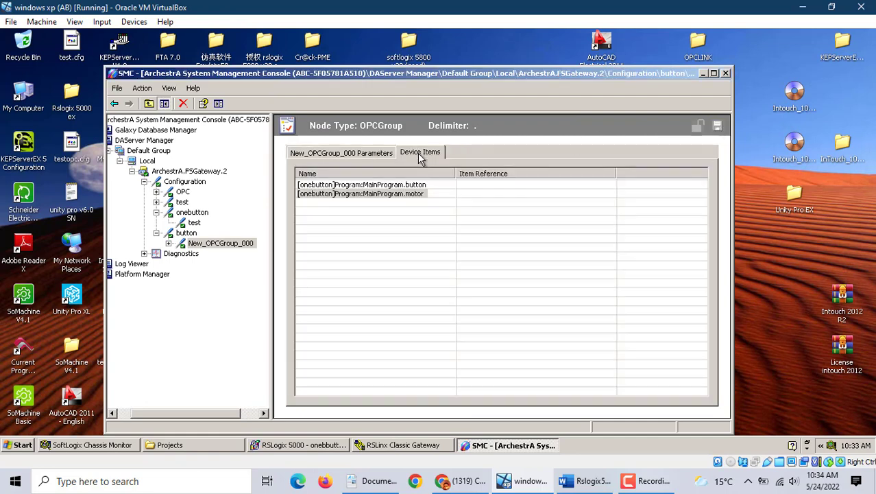
Step: Set the button device item's reference to [onebutton]Program:MainProgram.button
{"action": "left_click", "coordinate": [378, 186]}
{"action": "right_click", "coordinate": [378, 186]}
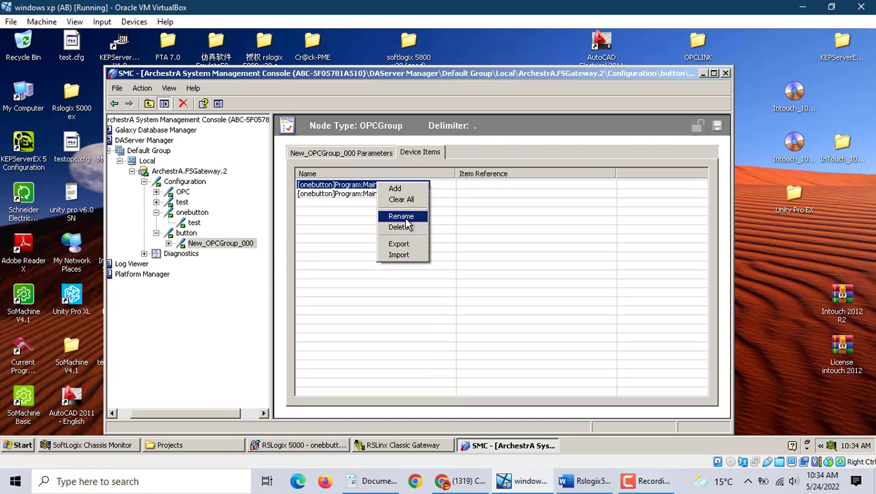
{"action": "left_click", "coordinate": [403, 218]}
{"action": "right_click", "coordinate": [392, 187]}
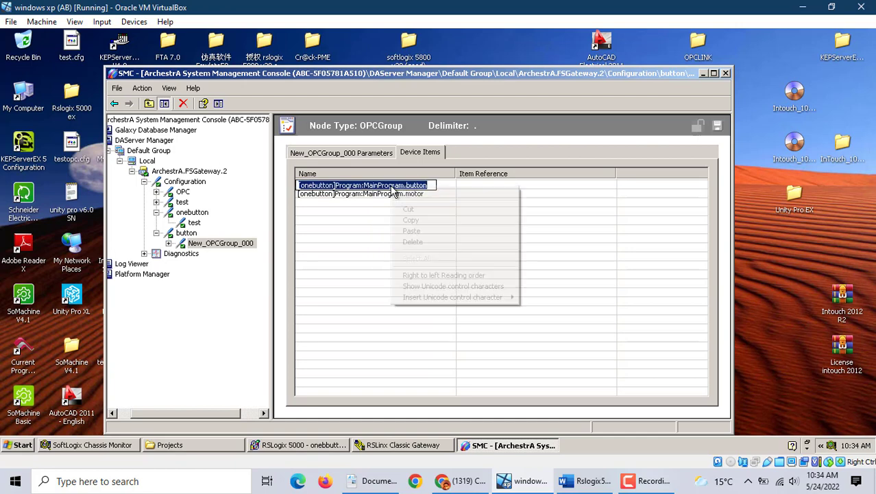
{"action": "left_click", "coordinate": [421, 220]}
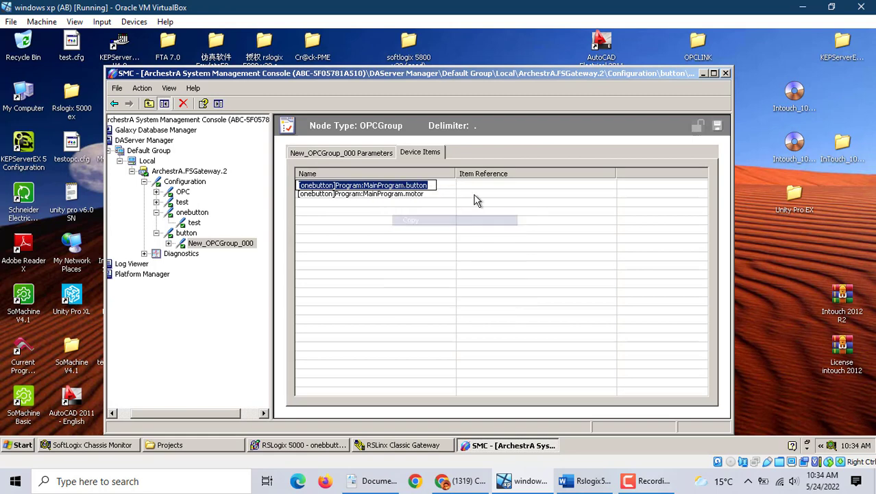
{"action": "left_click", "coordinate": [479, 186]}
{"action": "right_click", "coordinate": [478, 186]}
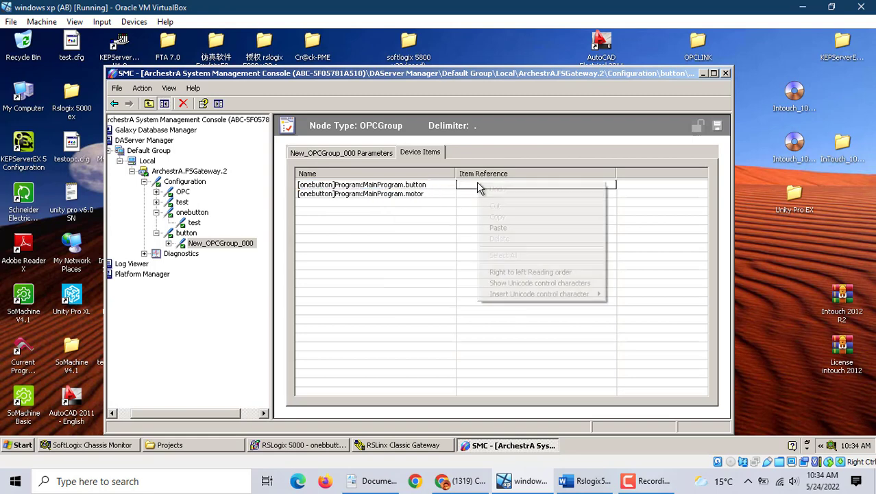
{"action": "left_click", "coordinate": [480, 225]}
Step: Set the motor device item's reference to [onebutton]Program:MainProgram.motor
{"action": "left_click", "coordinate": [420, 196]}
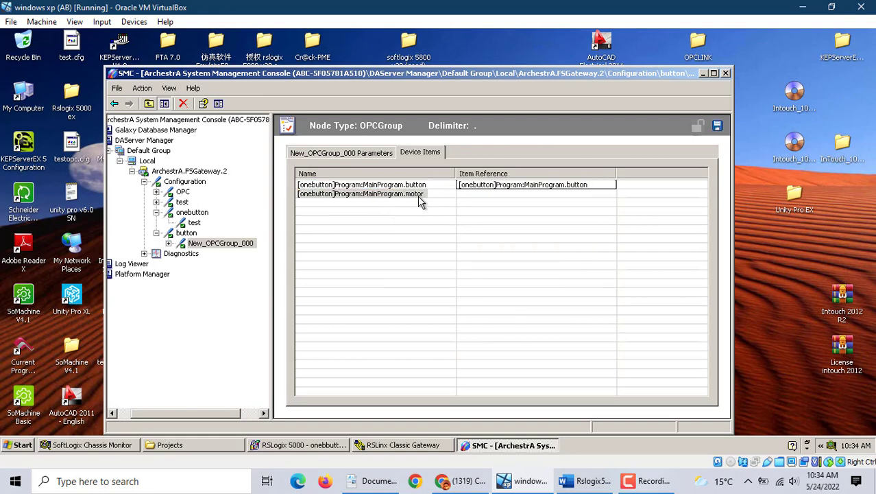
{"action": "right_click", "coordinate": [419, 196]}
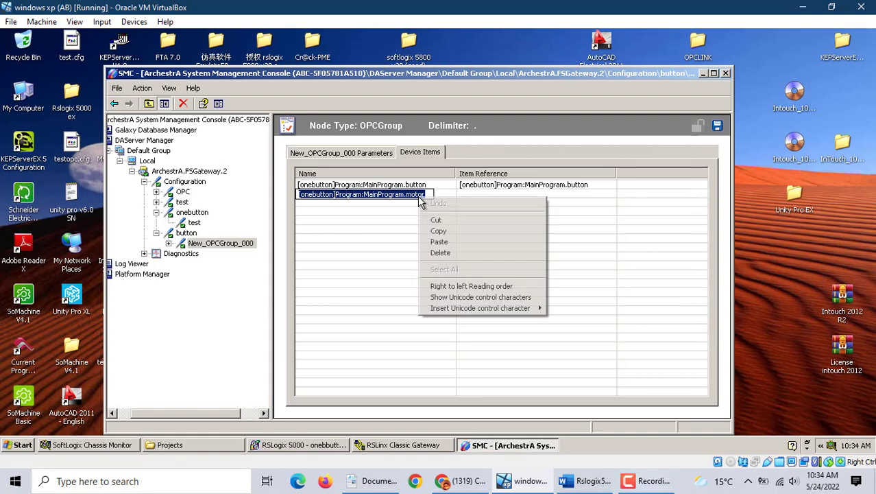
{"action": "left_click", "coordinate": [439, 231]}
{"action": "left_click", "coordinate": [480, 195]}
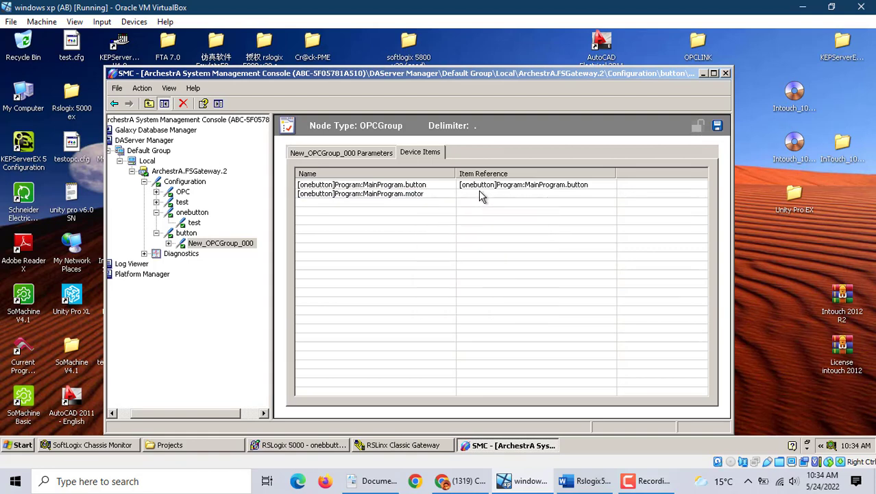
{"action": "right_click", "coordinate": [482, 197]}
{"action": "left_click", "coordinate": [482, 233]}
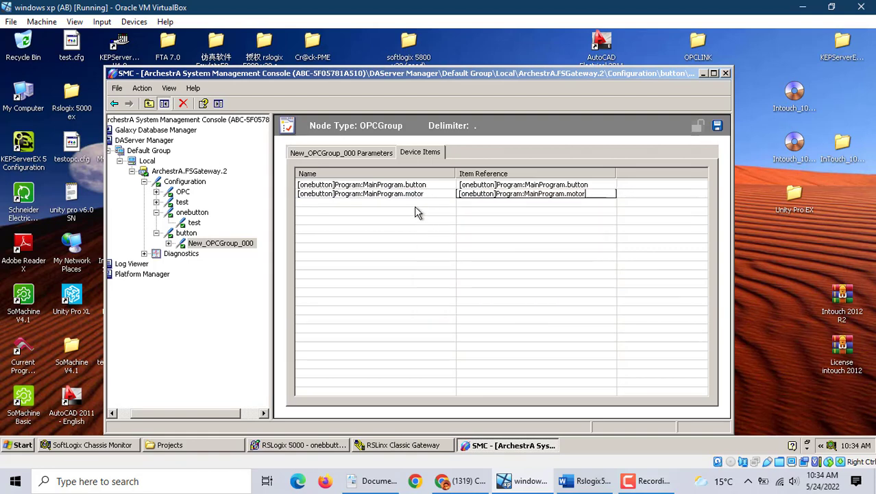
{"action": "left_click", "coordinate": [409, 186]}
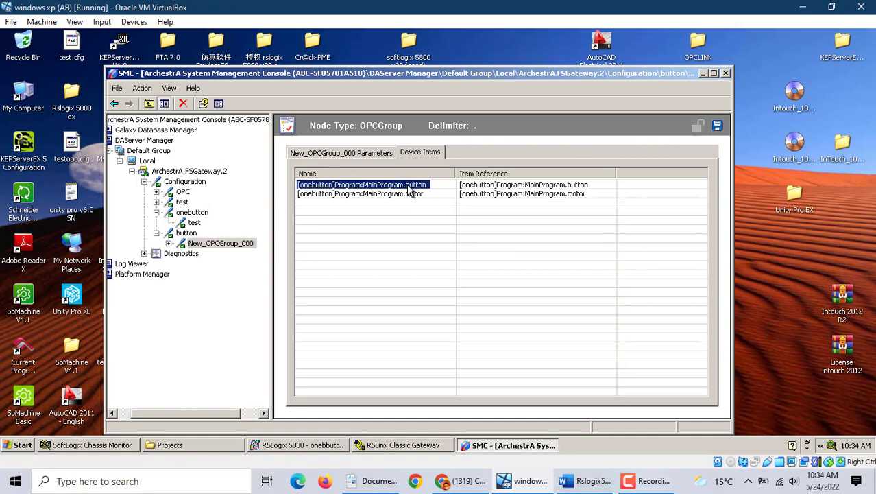
Step: Trim the device item names to button and motor and save the configuration
{"action": "left_click", "coordinate": [406, 185]}
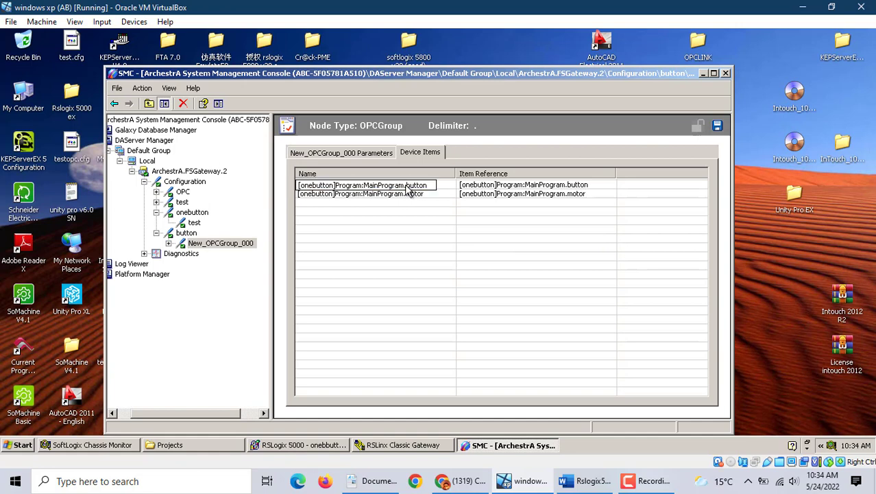
{"action": "key", "text": "BackSpace"}
{"action": "key", "text": "BackSpace"}
{"action": "key", "text": "BackSpace"}
{"action": "key", "text": "BackSpace"}
{"action": "key", "text": "BackSpace"}
{"action": "key", "text": "BackSpace"}
{"action": "key", "text": "BackSpace"}
{"action": "key", "text": "BackSpace"}
{"action": "key", "text": "BackSpace"}
{"action": "key", "text": "BackSpace"}
{"action": "key", "text": "BackSpace"}
{"action": "key", "text": "BackSpace"}
{"action": "key", "text": "BackSpace"}
{"action": "key", "text": "BackSpace"}
{"action": "key", "text": "BackSpace"}
{"action": "key", "text": "BackSpace"}
{"action": "key", "text": "BackSpace"}
{"action": "key", "text": "BackSpace"}
{"action": "key", "text": "BackSpace"}
{"action": "key", "text": "BackSpace"}
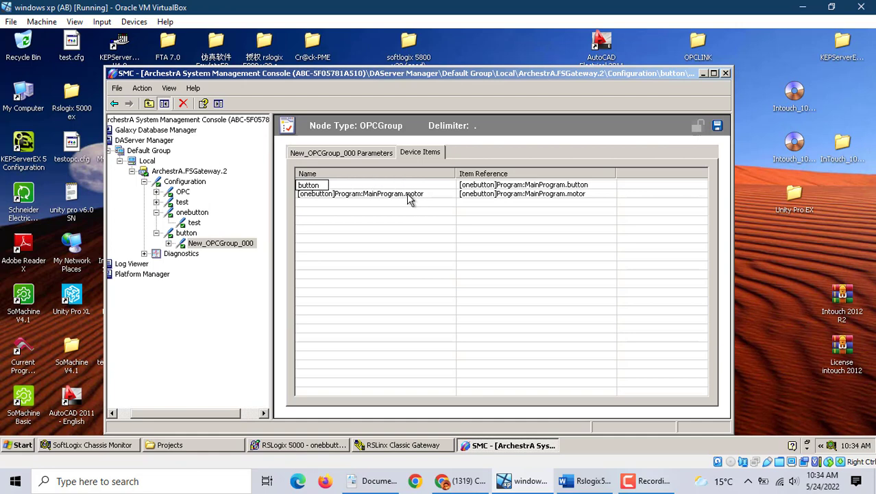
{"action": "left_click", "coordinate": [406, 194]}
{"action": "left_click", "coordinate": [406, 194]}
{"action": "left_click", "coordinate": [406, 194]}
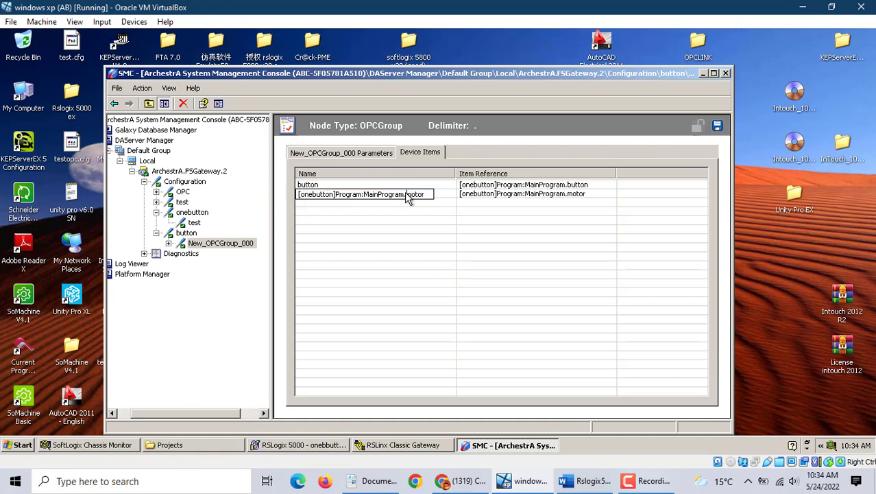
{"action": "key", "text": "BackSpace"}
{"action": "key", "text": "BackSpace"}
{"action": "key", "text": "BackSpace"}
{"action": "key", "text": "BackSpace"}
{"action": "key", "text": "BackSpace"}
{"action": "key", "text": "BackSpace"}
{"action": "key", "text": "BackSpace"}
{"action": "key", "text": "BackSpace"}
{"action": "key", "text": "BackSpace"}
{"action": "key", "text": "BackSpace"}
{"action": "key", "text": "BackSpace"}
{"action": "key", "text": "BackSpace"}
{"action": "key", "text": "BackSpace"}
{"action": "key", "text": "BackSpace"}
{"action": "key", "text": "BackSpace"}
{"action": "key", "text": "BackSpace"}
{"action": "key", "text": "BackSpace"}
{"action": "key", "text": "BackSpace"}
{"action": "key", "text": "BackSpace"}
{"action": "key", "text": "BackSpace"}
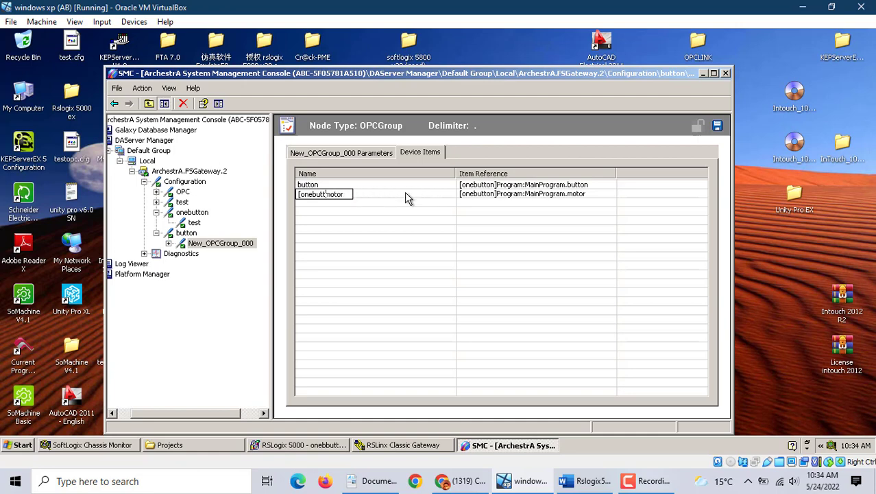
{"action": "key", "text": "Return"}
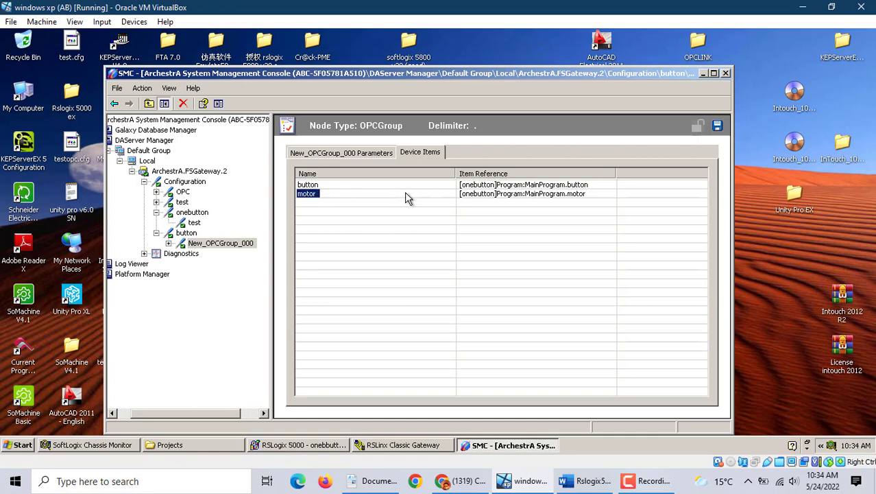
{"action": "left_click", "coordinate": [717, 125]}
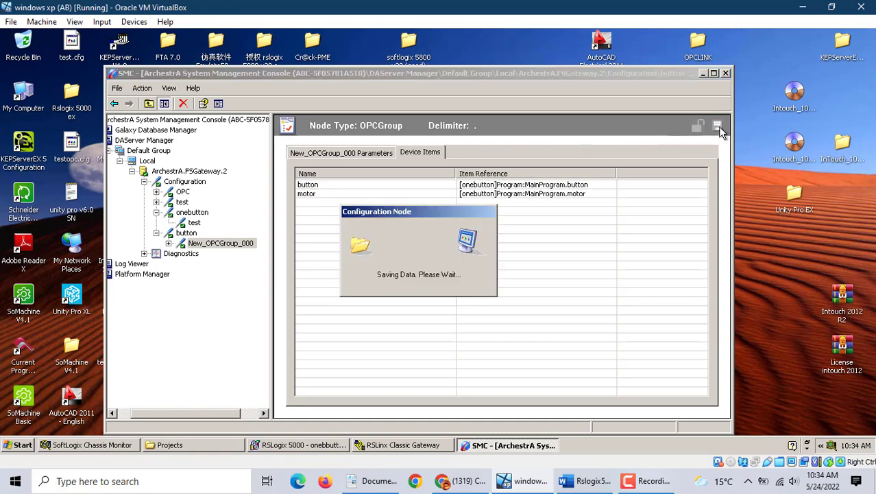
Step: Launch InTouch Application Manager and start a new application in directory button
{"action": "left_click", "coordinate": [701, 75]}
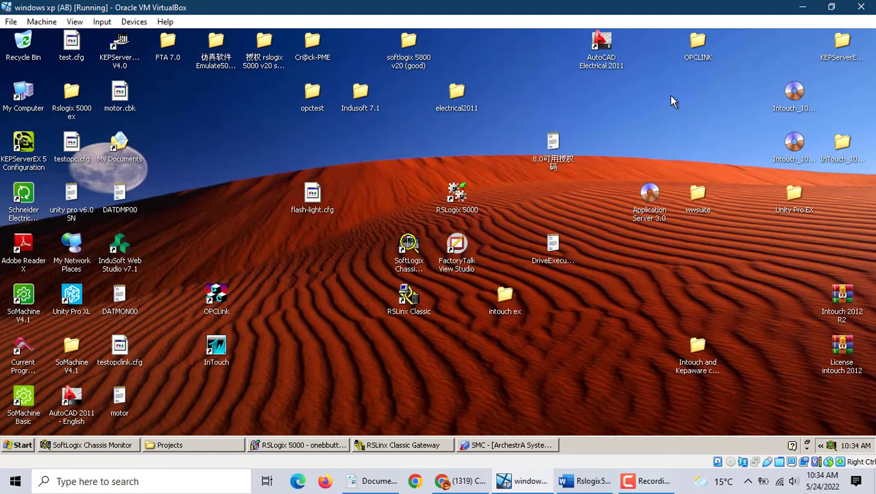
{"action": "double_click", "coordinate": [217, 346]}
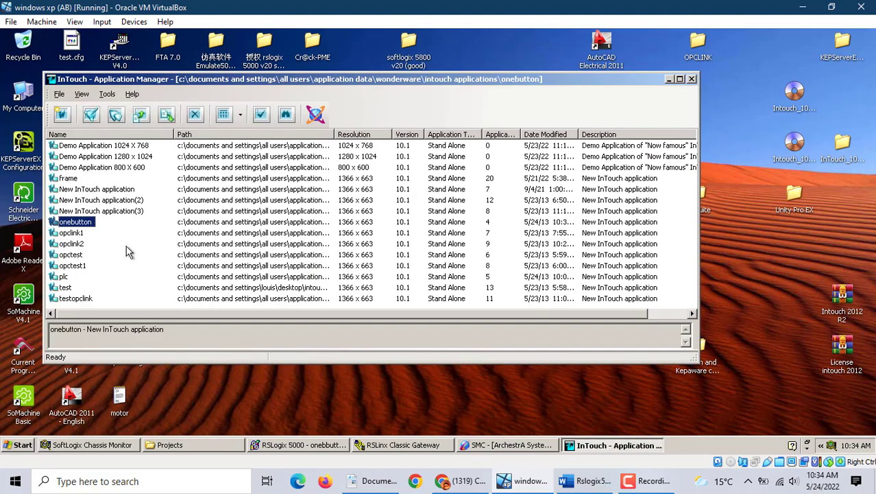
{"action": "left_click", "coordinate": [62, 115]}
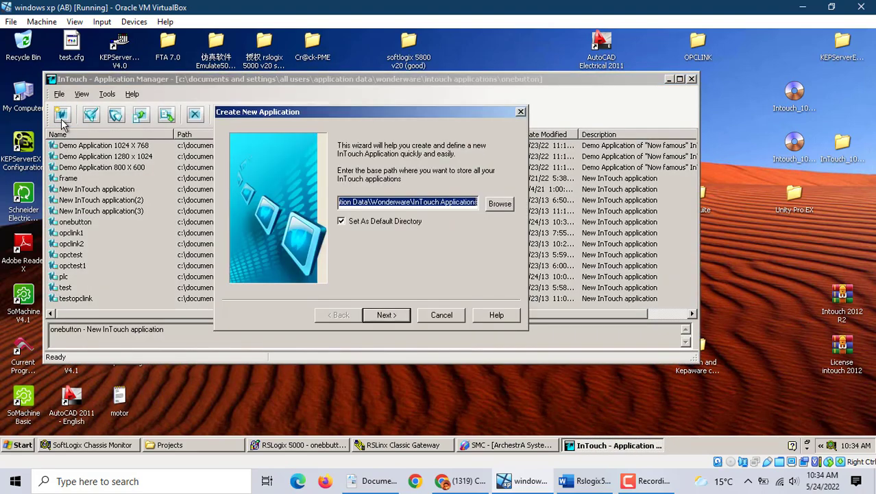
{"action": "left_click", "coordinate": [374, 317]}
{"action": "type", "text": "b"}
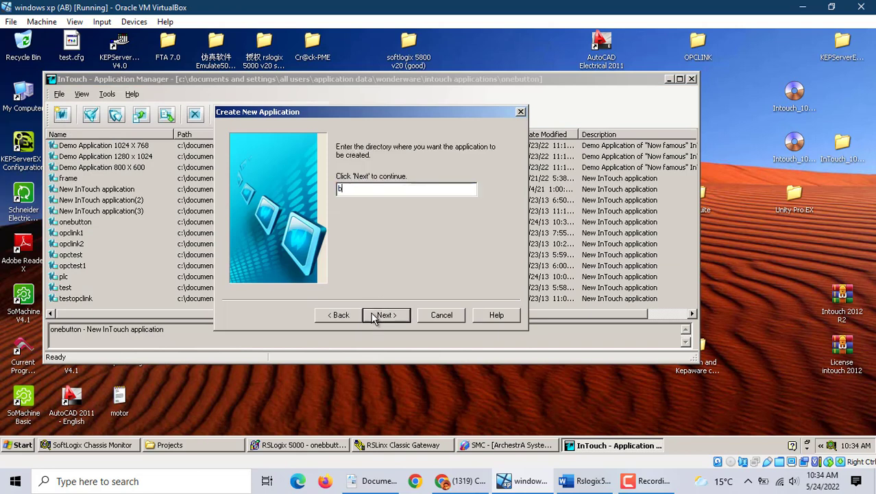
{"action": "type", "text": "uton"}
{"action": "key", "text": "BackSpace"}
{"action": "key", "text": "BackSpace"}
{"action": "type", "text": "y"}
{"action": "key", "text": "BackSpace"}
{"action": "type", "text": "tton"}
Step: Name the new InTouch application button and finish creating it
{"action": "left_click", "coordinate": [381, 317]}
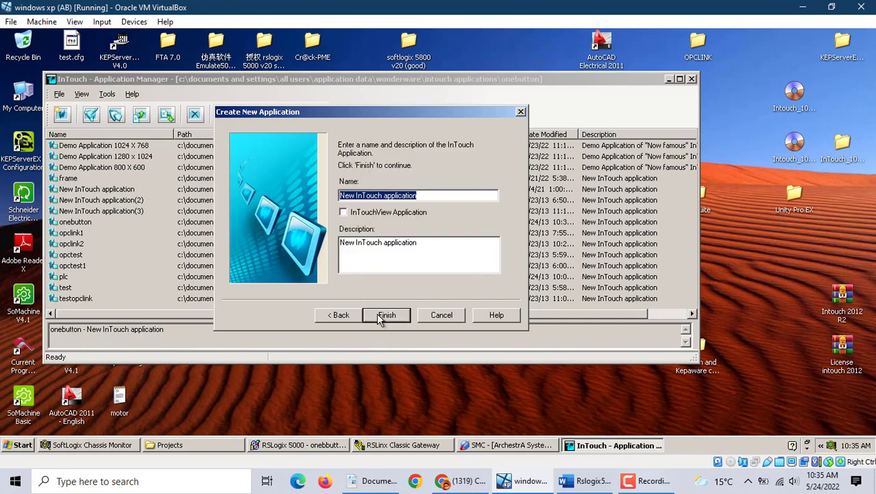
{"action": "type", "text": "u"}
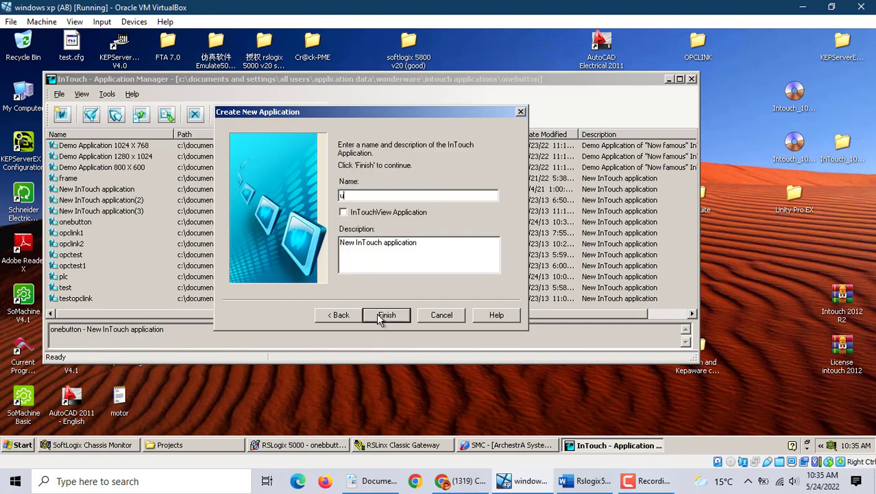
{"action": "type", "text": "tton"}
{"action": "key", "text": "BackSpace"}
{"action": "key", "text": "BackSpace"}
{"action": "key", "text": "BackSpace"}
{"action": "key", "text": "BackSpace"}
{"action": "key", "text": "BackSpace"}
{"action": "key", "text": "alt+b"}
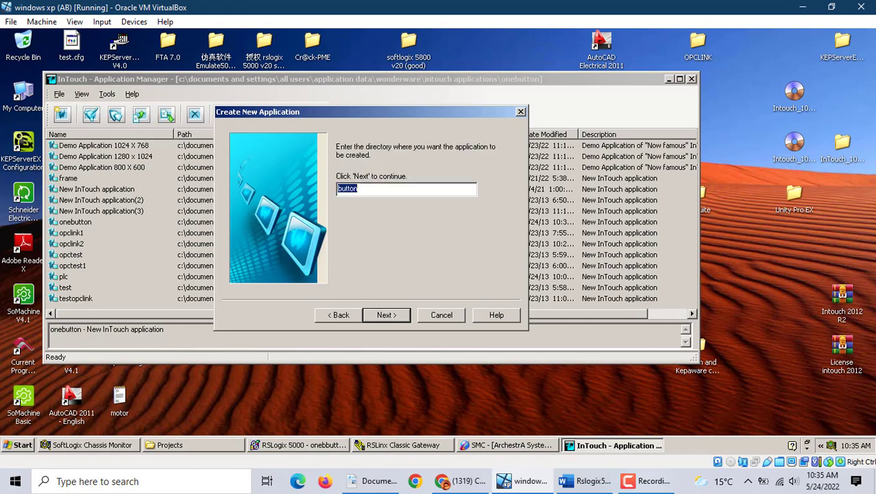
{"action": "left_click", "coordinate": [381, 319]}
{"action": "type", "text": "b"}
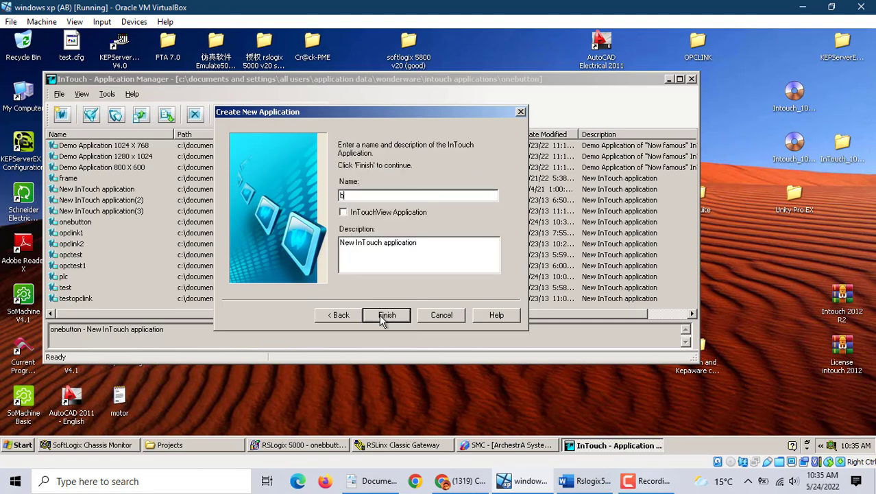
{"action": "type", "text": "utton"}
{"action": "left_click", "coordinate": [386, 315]}
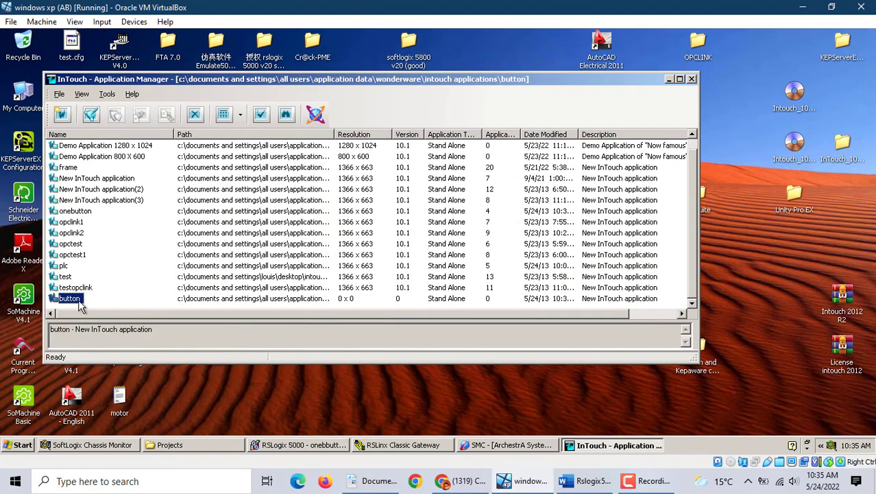
Step: Open the button application in WindowMaker and create a window named button under Windows
{"action": "double_click", "coordinate": [80, 303]}
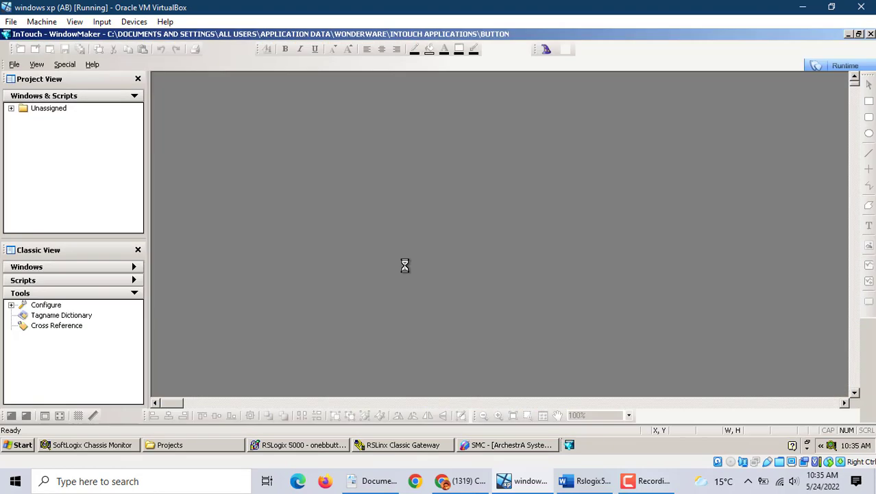
{"action": "double_click", "coordinate": [48, 109]}
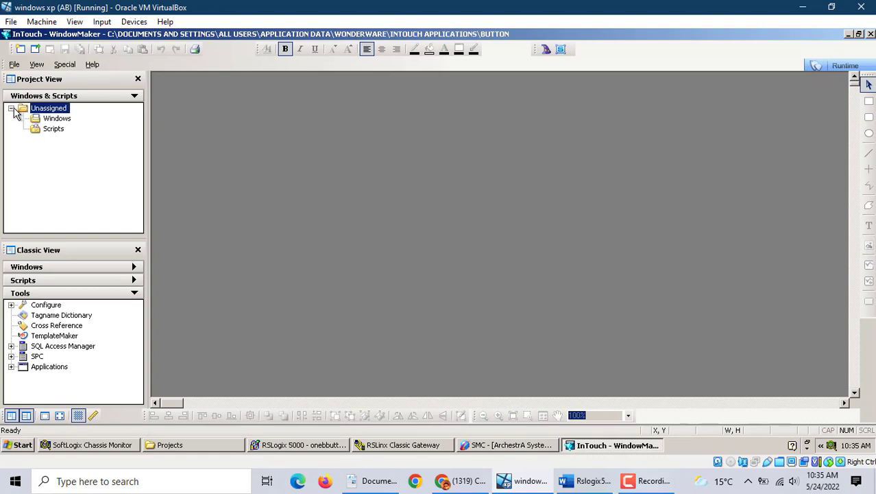
{"action": "right_click", "coordinate": [57, 118]}
{"action": "left_click", "coordinate": [84, 131]}
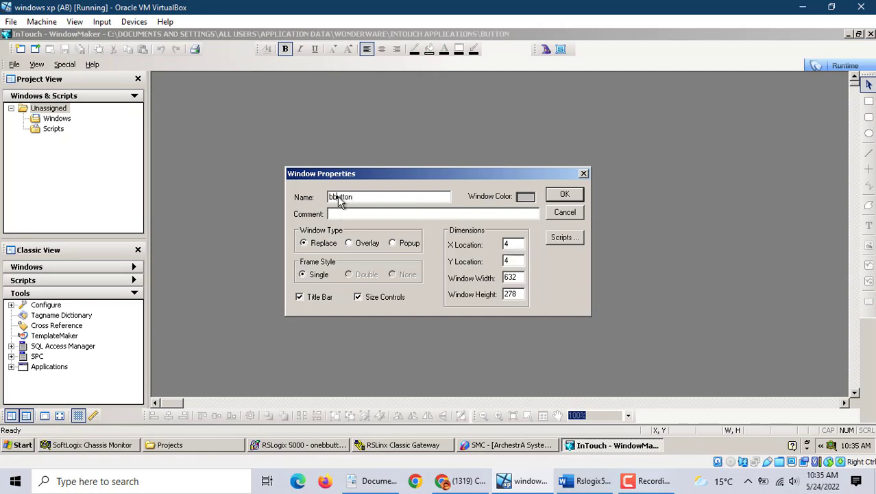
{"action": "key", "text": "BackSpace"}
{"action": "left_click", "coordinate": [574, 196]}
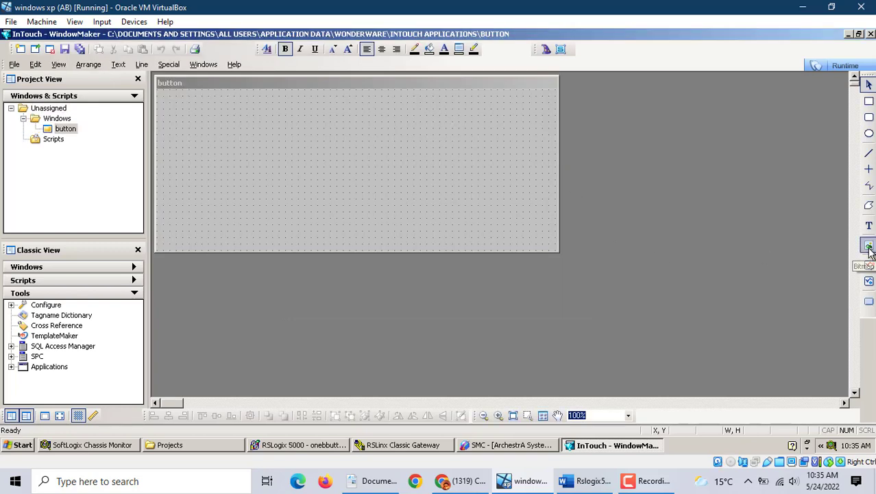
Step: Draw a pushbutton near the left side of the button window
{"action": "left_click", "coordinate": [547, 50]}
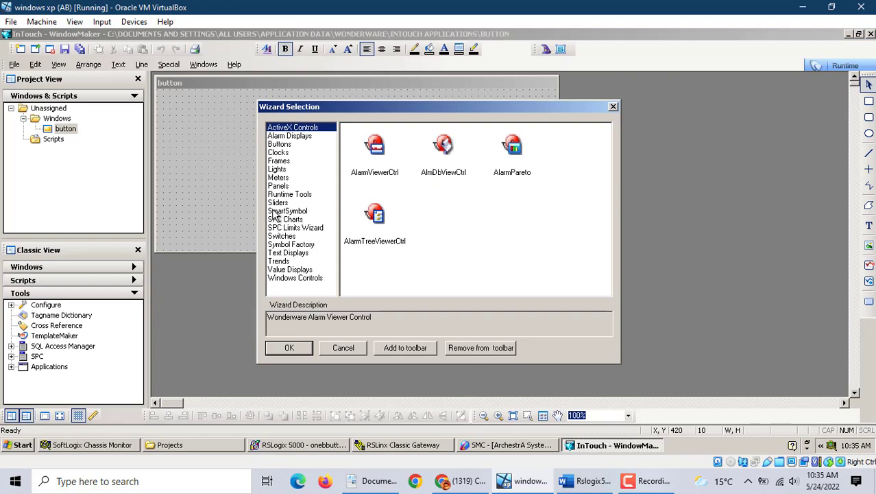
{"action": "left_click", "coordinate": [343, 348]}
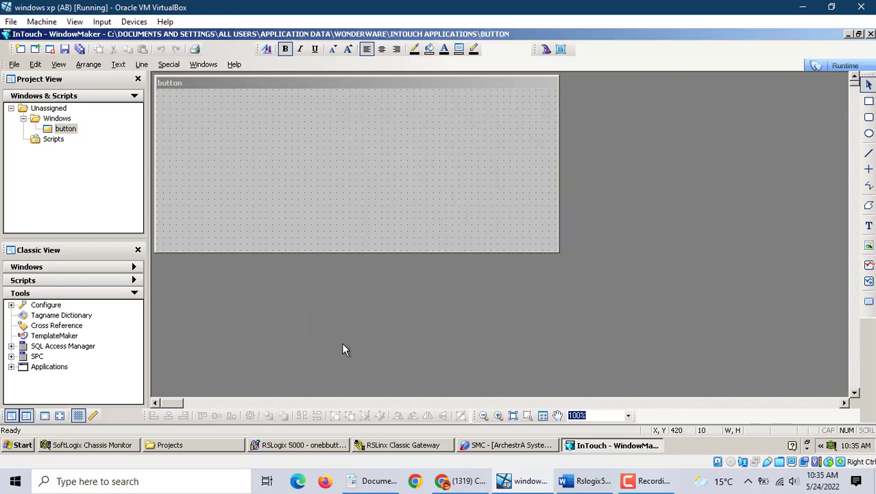
{"action": "left_click", "coordinate": [869, 302]}
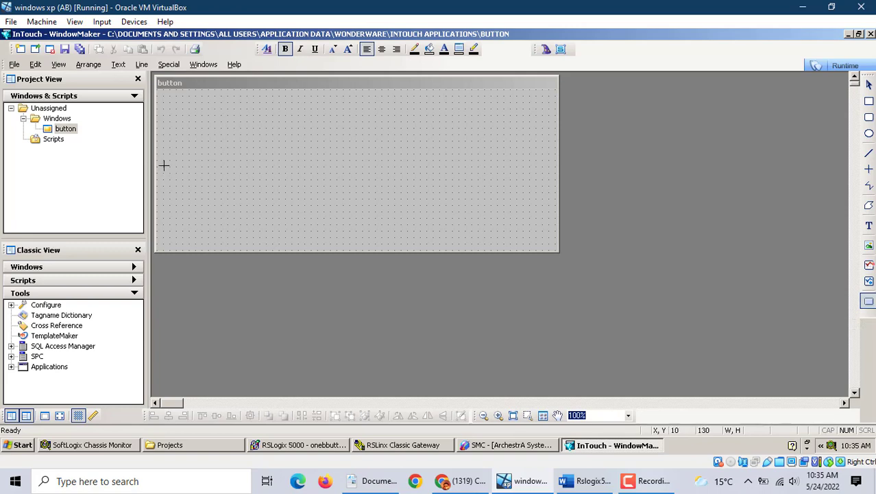
{"action": "left_click_drag", "start_coordinate": [182, 147], "coordinate": [229, 175]}
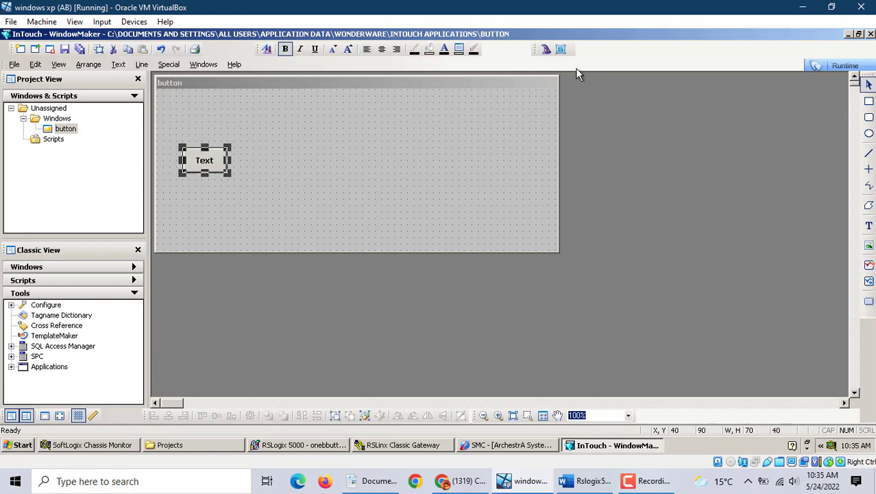
Step: Place the Motor 1 symbol from Symbol Factory's Motors category beside the pushbutton
{"action": "left_click", "coordinate": [547, 49]}
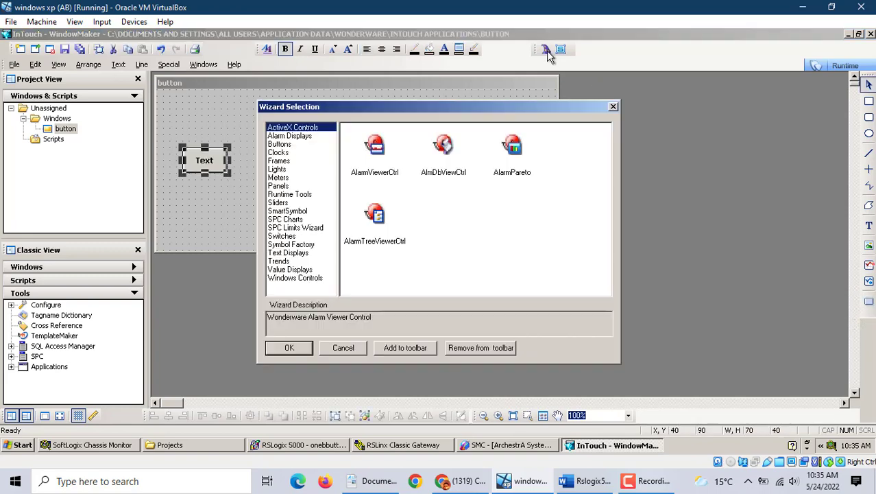
{"action": "left_click", "coordinate": [292, 245]}
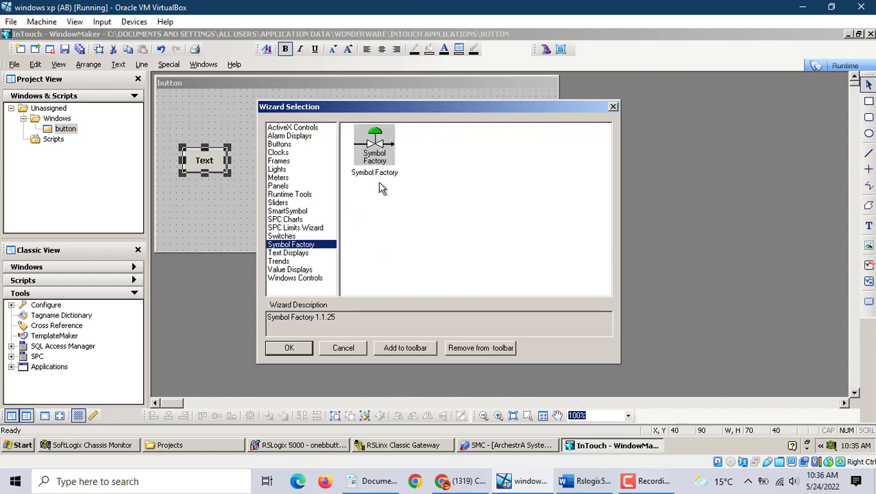
{"action": "double_click", "coordinate": [378, 157]}
{"action": "left_click", "coordinate": [353, 145]}
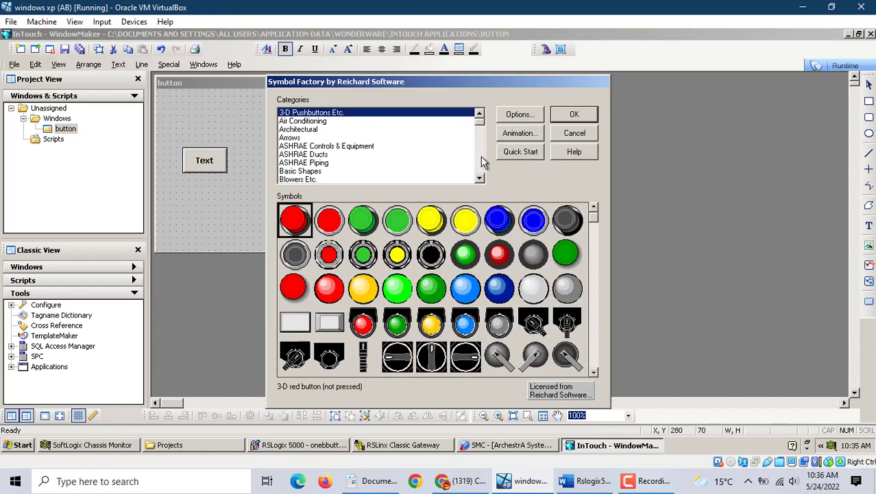
{"action": "left_click", "coordinate": [481, 162]}
{"action": "left_click", "coordinate": [481, 161]}
{"action": "left_click", "coordinate": [482, 162]}
{"action": "left_click", "coordinate": [481, 162]}
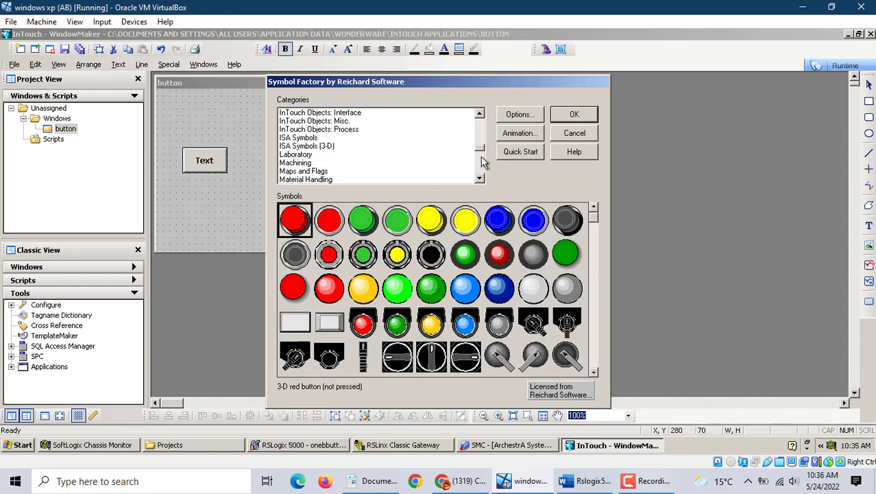
{"action": "left_click", "coordinate": [482, 162]}
{"action": "left_click", "coordinate": [481, 162]}
{"action": "left_click", "coordinate": [289, 164]}
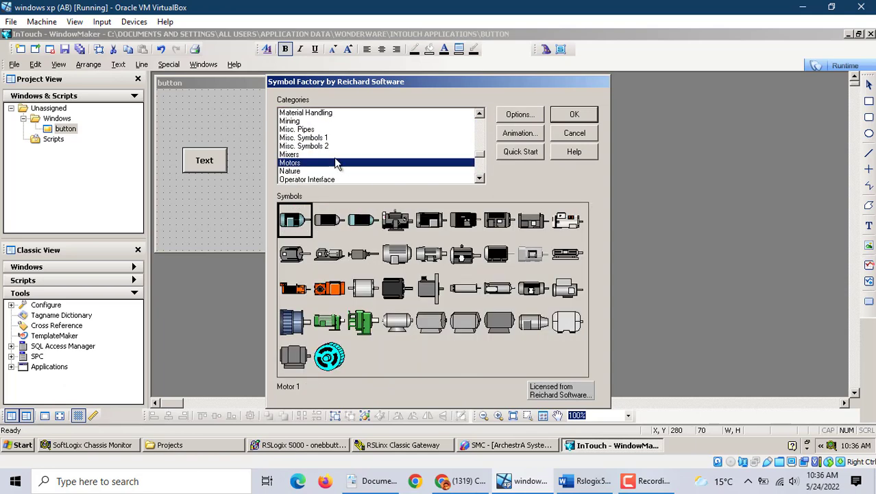
{"action": "left_click", "coordinate": [575, 115]}
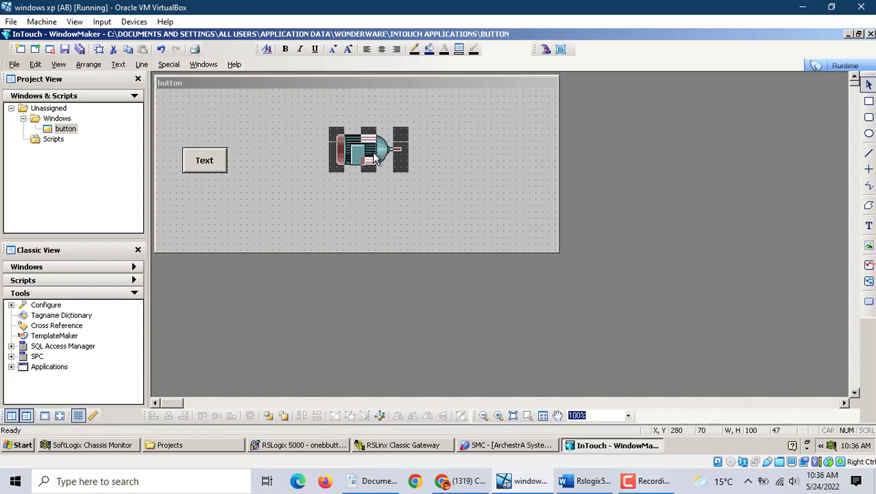
Step: Break the motor symbol cell into separate parts
{"action": "left_click", "coordinate": [355, 200]}
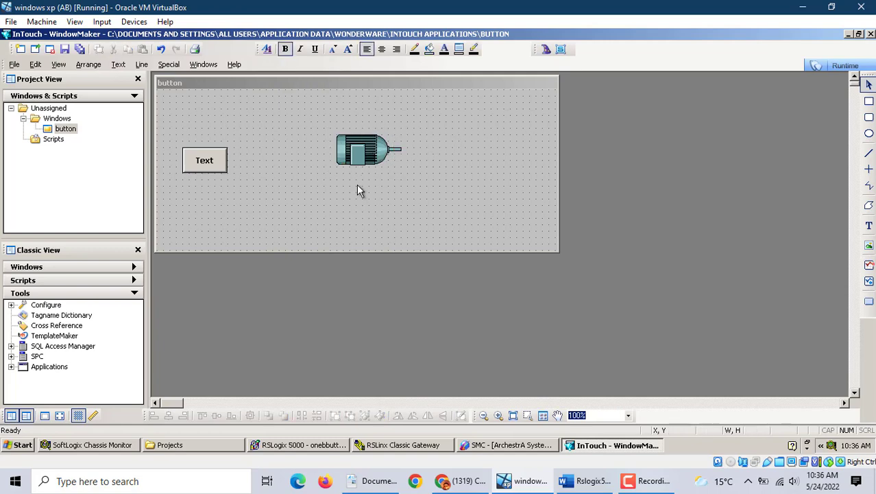
{"action": "right_click", "coordinate": [362, 159]}
{"action": "mouse_move", "coordinate": [394, 259]}
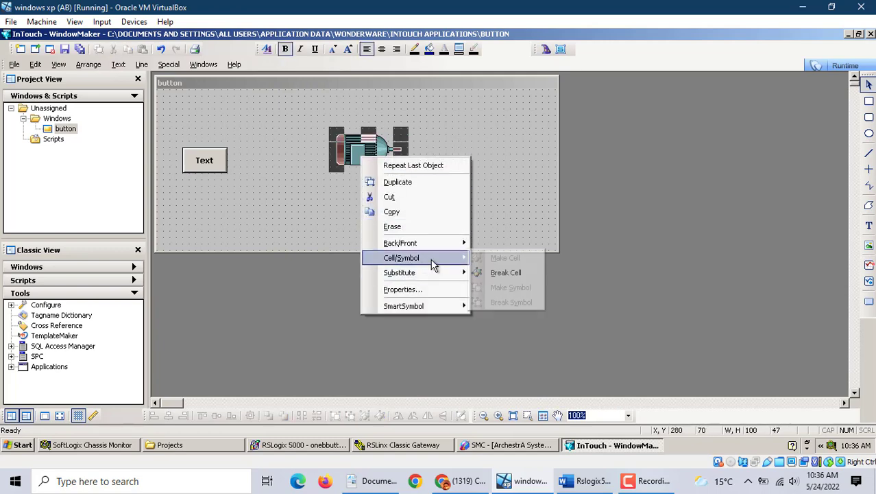
{"action": "left_click", "coordinate": [504, 273]}
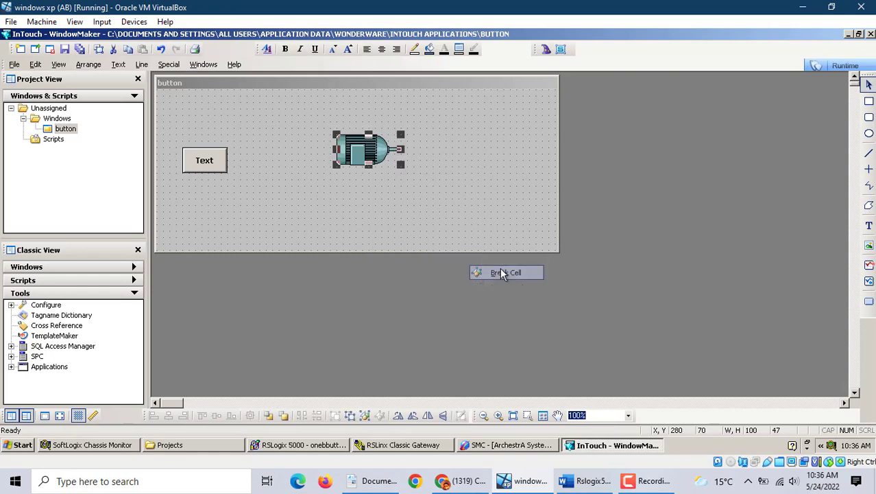
Step: Substitute the pushbutton's label string Text with button
{"action": "right_click", "coordinate": [198, 165]}
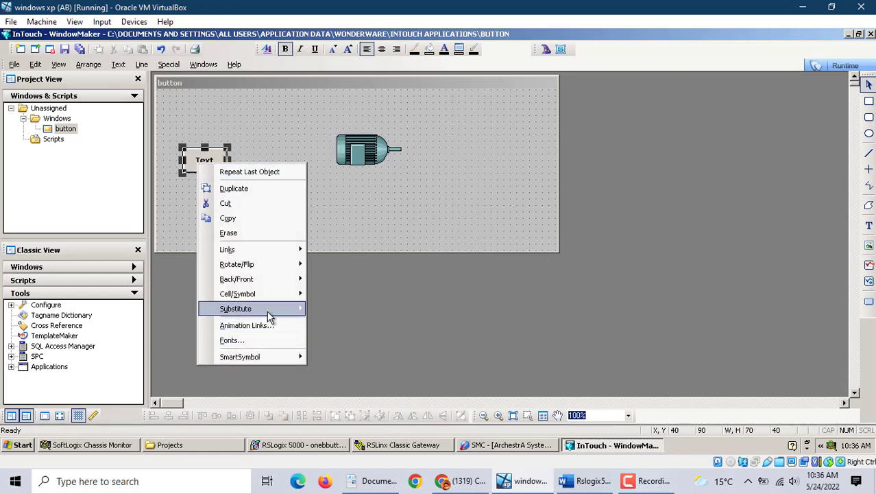
{"action": "mouse_move", "coordinate": [268, 310]}
{"action": "left_click", "coordinate": [345, 327]}
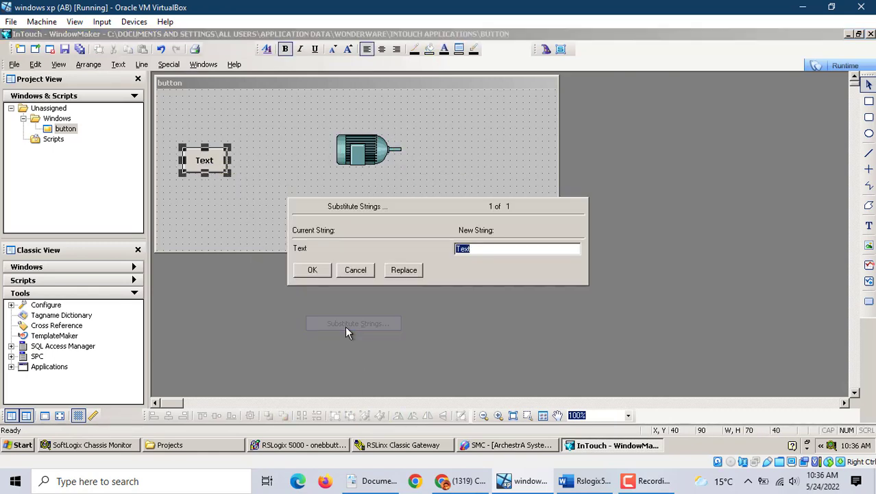
{"action": "type", "text": "b"}
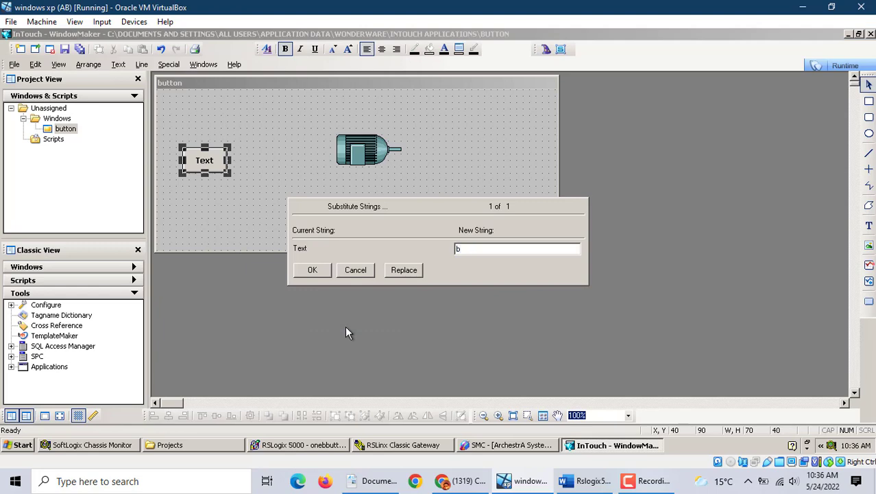
{"action": "type", "text": "utton"}
{"action": "key", "text": "Return"}
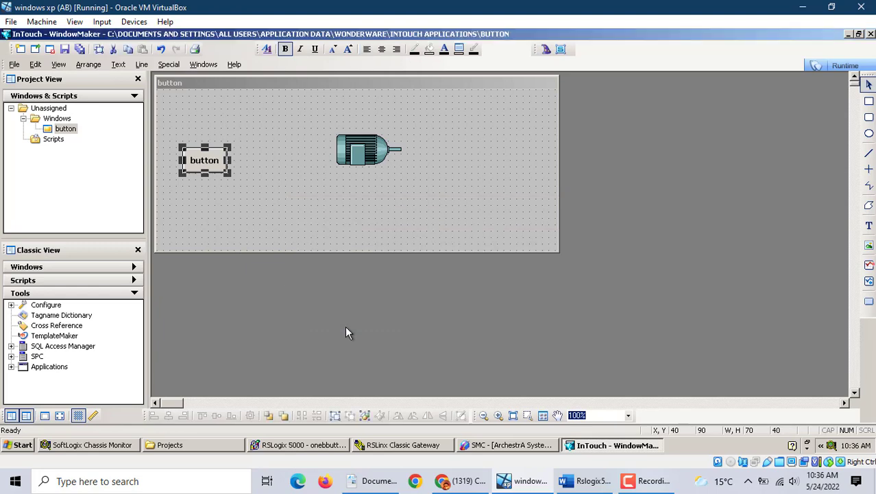
Step: Give the button a Discrete Value pushbutton link to a new tag named button
{"action": "double_click", "coordinate": [206, 168]}
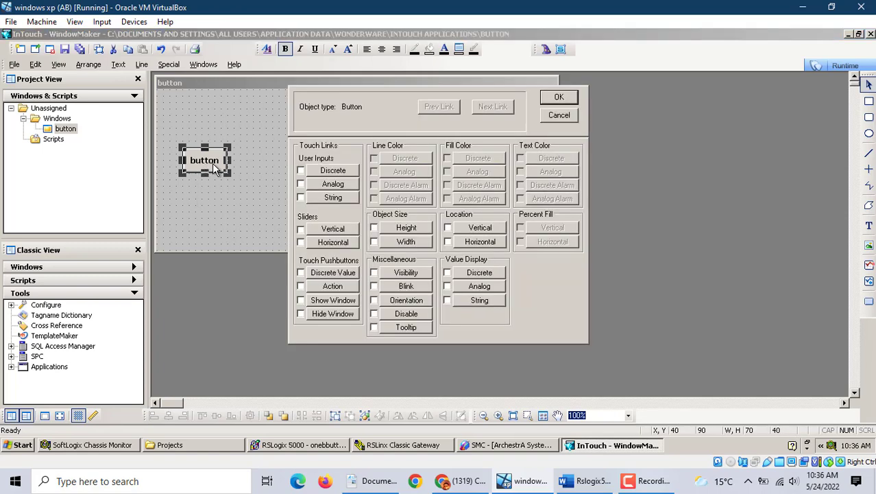
{"action": "left_click", "coordinate": [302, 273]}
{"action": "left_click", "coordinate": [328, 271]}
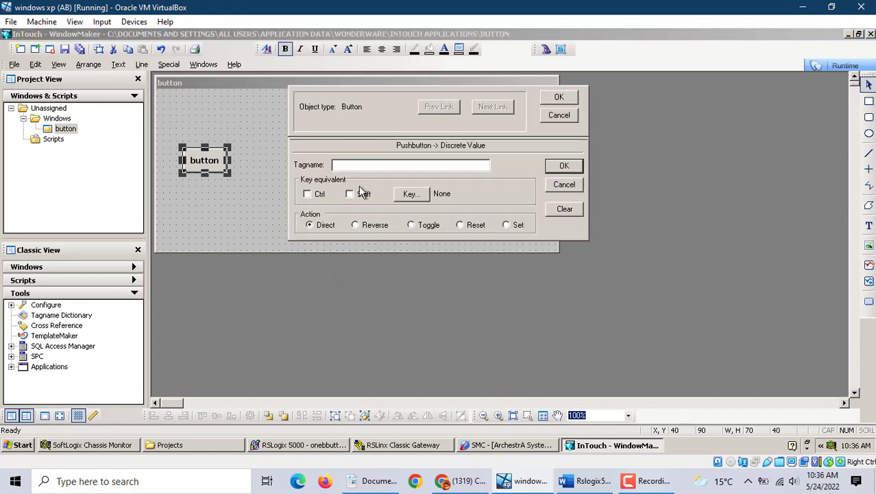
{"action": "type", "text": "button"}
{"action": "key", "text": "Return"}
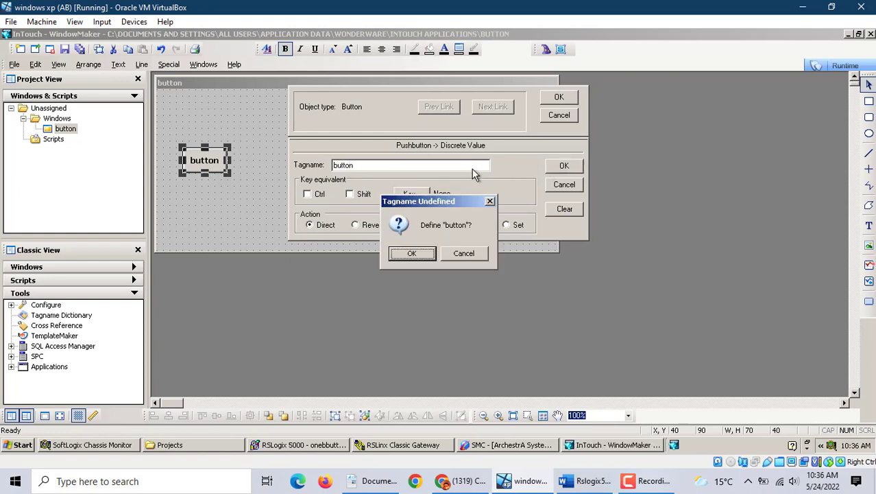
{"action": "left_click", "coordinate": [413, 255]}
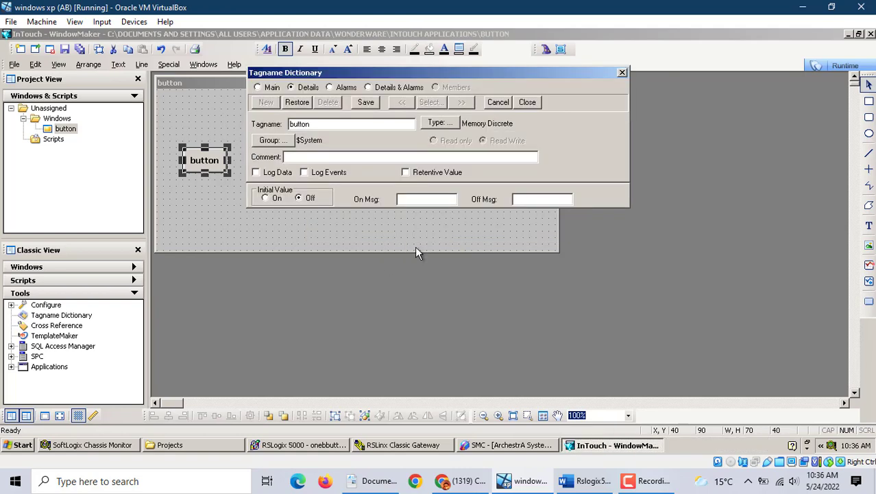
Step: Make button an I/O Discrete tag and add access name onebutton using FSGateway
{"action": "left_click", "coordinate": [454, 121]}
{"action": "left_click", "coordinate": [312, 73]}
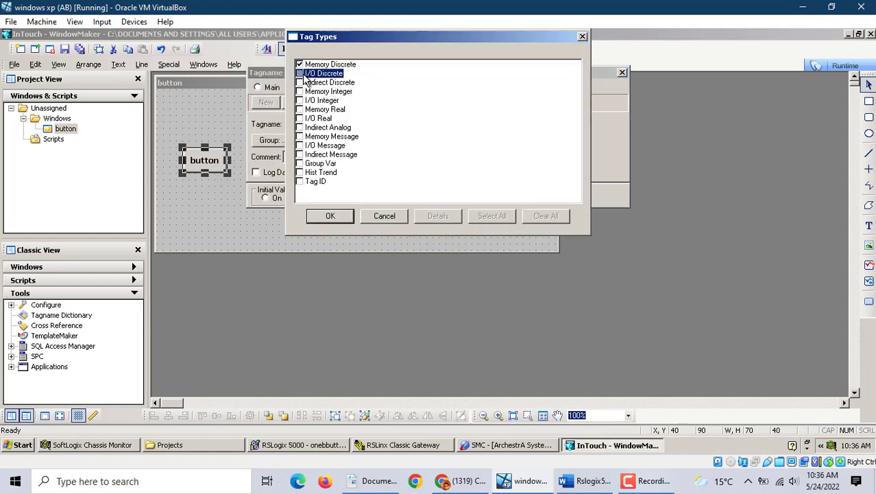
{"action": "left_click", "coordinate": [335, 217]}
{"action": "left_click", "coordinate": [335, 214]}
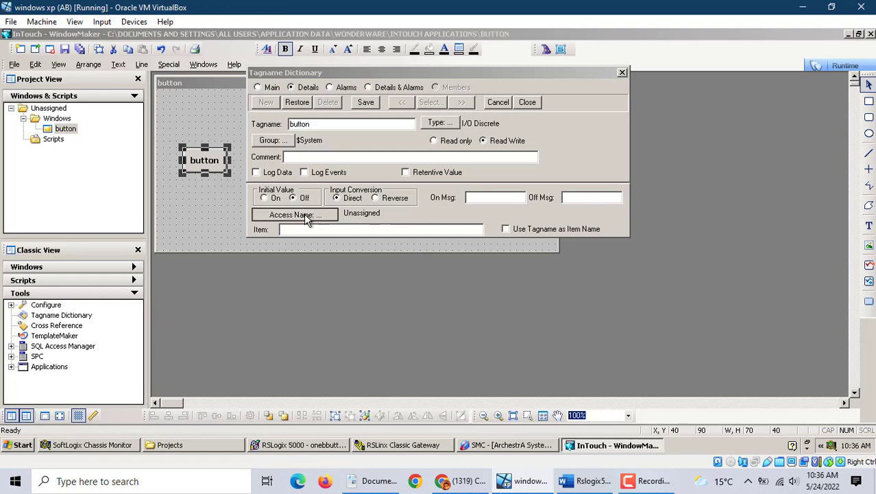
{"action": "left_click", "coordinate": [528, 235]}
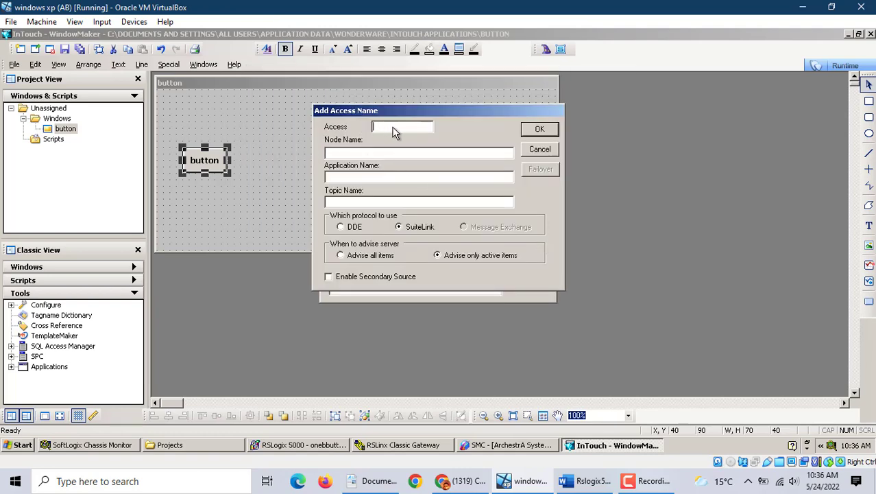
{"action": "type", "text": "oneb"}
{"action": "type", "text": "FSG"}
{"action": "type", "text": "ateway"}
Step: Copy the device group name button_New_OPCGroup_000 from the OPC group's Parameters in SMC
{"action": "left_click", "coordinate": [488, 446]}
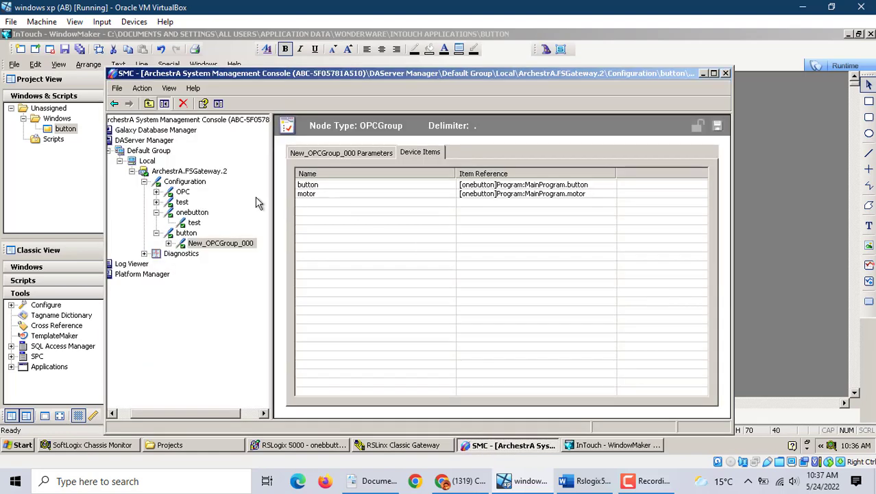
{"action": "left_click", "coordinate": [340, 153]}
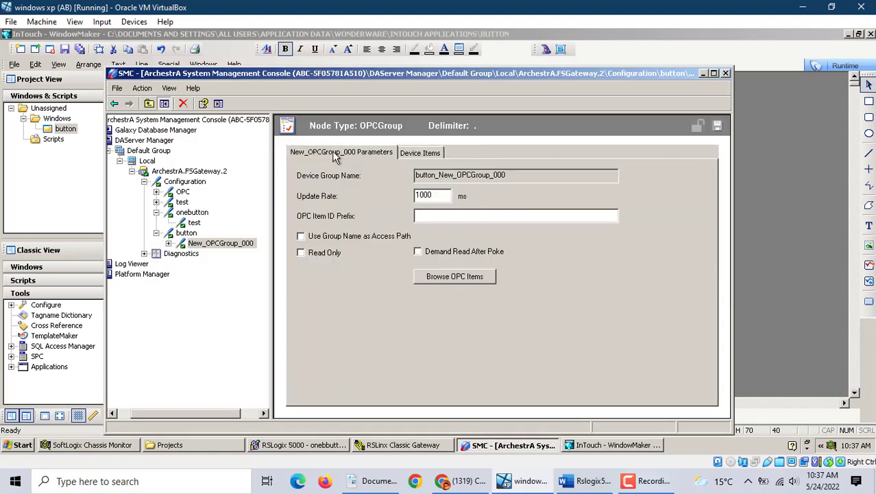
{"action": "double_click", "coordinate": [485, 176]}
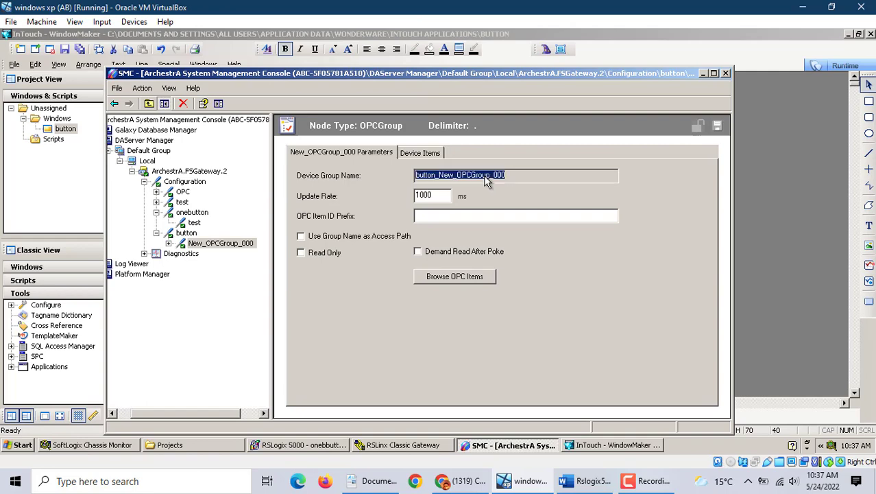
{"action": "right_click", "coordinate": [483, 175]}
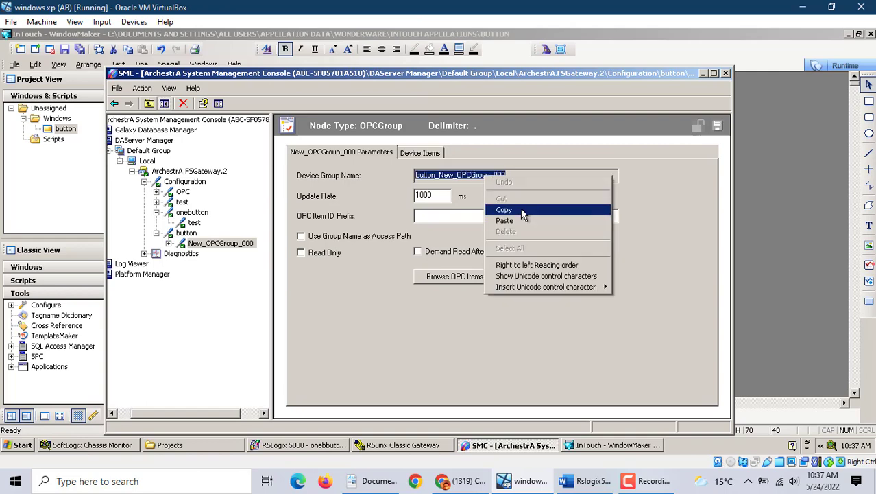
{"action": "left_click", "coordinate": [520, 210]}
{"action": "left_click", "coordinate": [600, 446]}
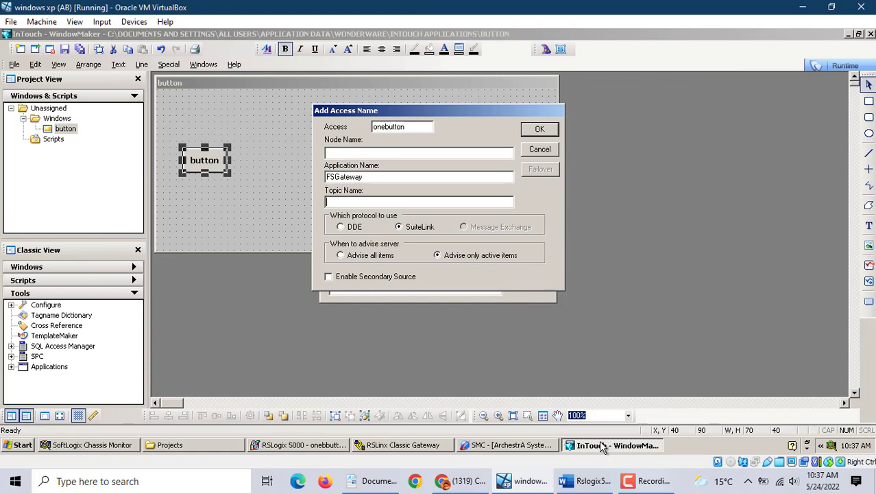
Step: Paste button_New_OPCGroup_000 as topic name, save access name onebutton, and assign it to the button tag
{"action": "right_click", "coordinate": [345, 201]}
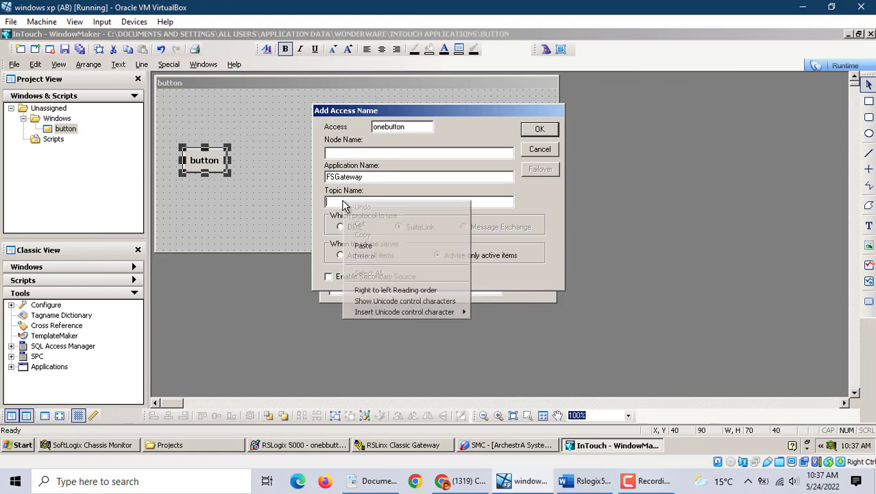
{"action": "left_click", "coordinate": [370, 245]}
{"action": "left_click", "coordinate": [540, 129]}
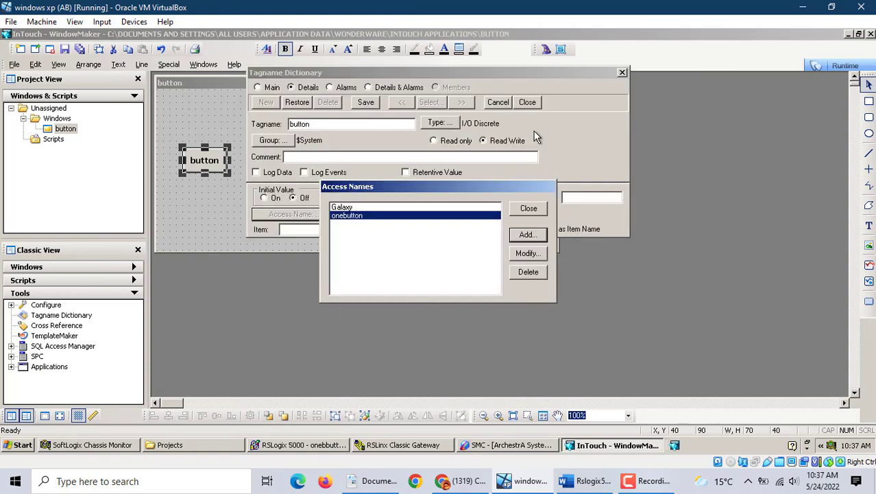
{"action": "left_click", "coordinate": [527, 210]}
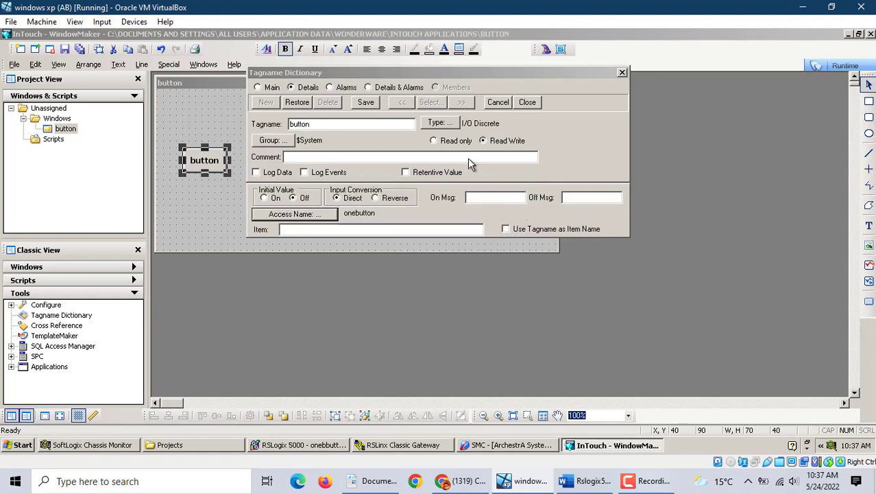
{"action": "left_click", "coordinate": [365, 102]}
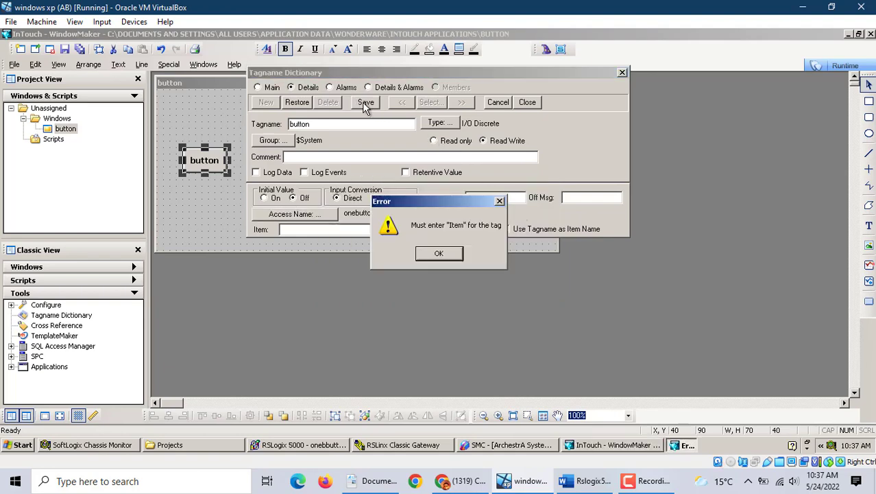
Step: Dismiss the missing-item error and check the gateway's device items for the item name
{"action": "left_click", "coordinate": [437, 254]}
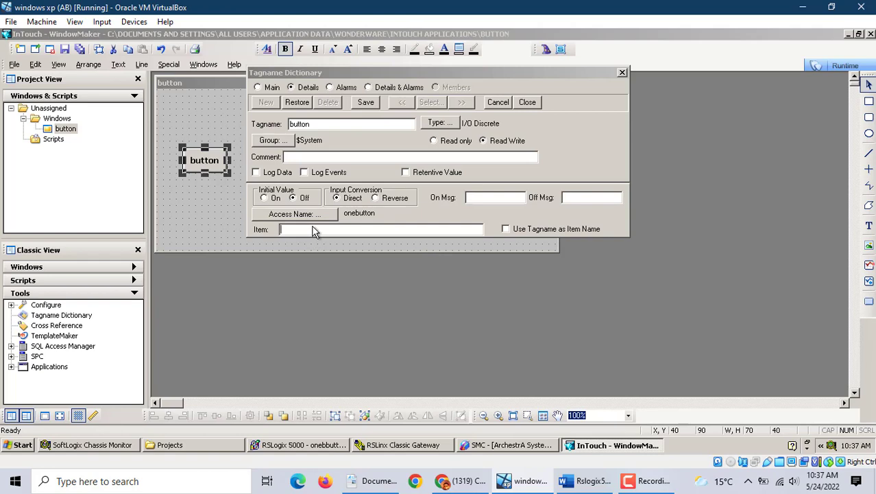
{"action": "left_click", "coordinate": [490, 445]}
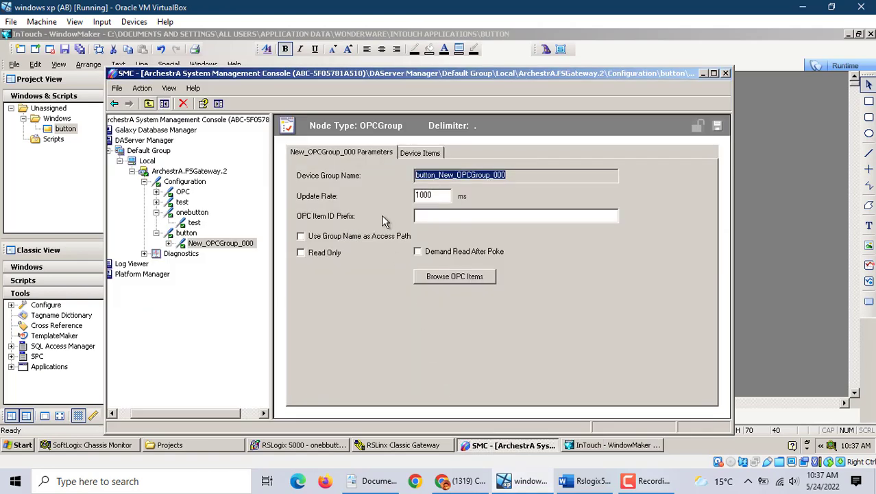
{"action": "left_click", "coordinate": [420, 153]}
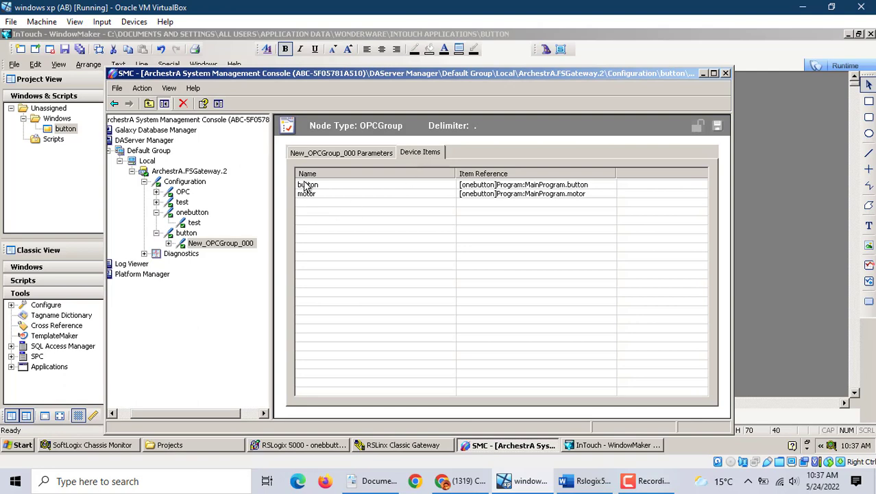
{"action": "left_click", "coordinate": [567, 450]}
{"action": "left_click", "coordinate": [319, 229]}
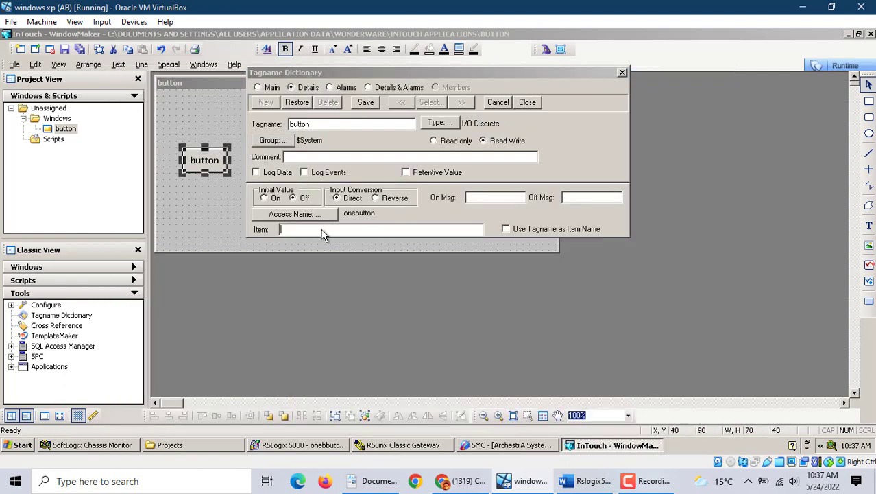
Step: Set the button tag's item to button, save it, and finish the button's links
{"action": "type", "text": "button"}
{"action": "left_click", "coordinate": [364, 104]}
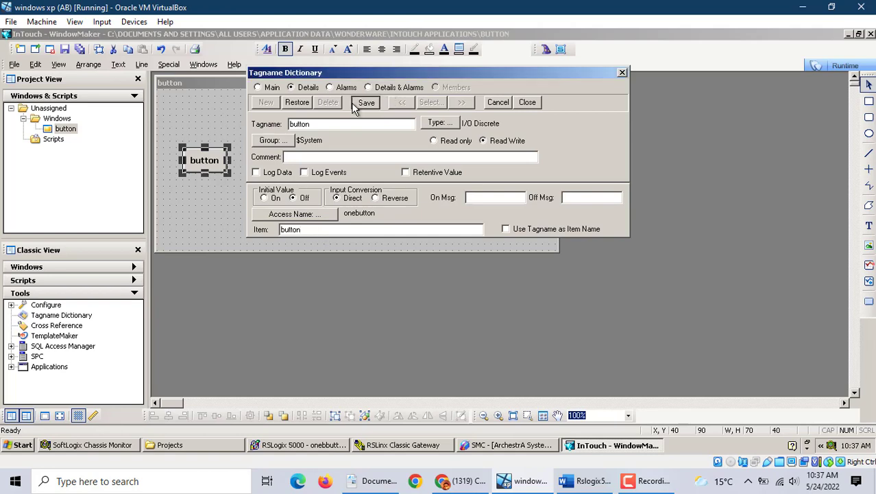
{"action": "left_click", "coordinate": [535, 105]}
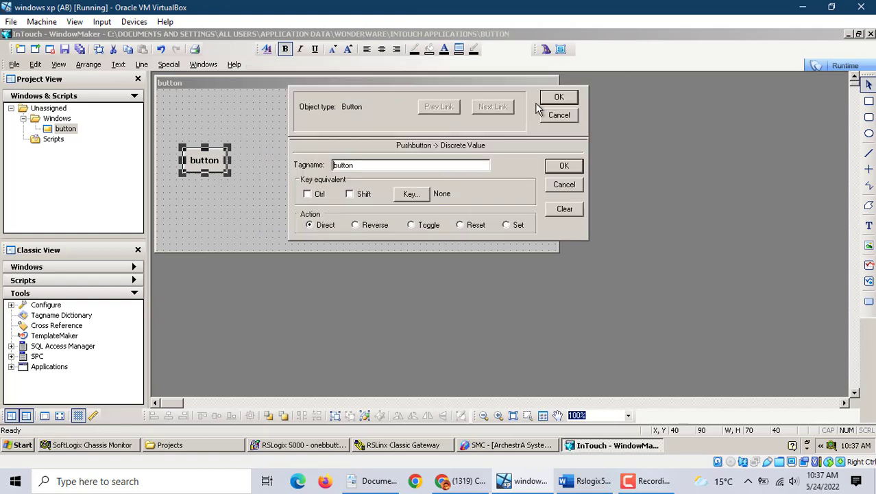
{"action": "left_click", "coordinate": [563, 165]}
{"action": "left_click", "coordinate": [559, 98]}
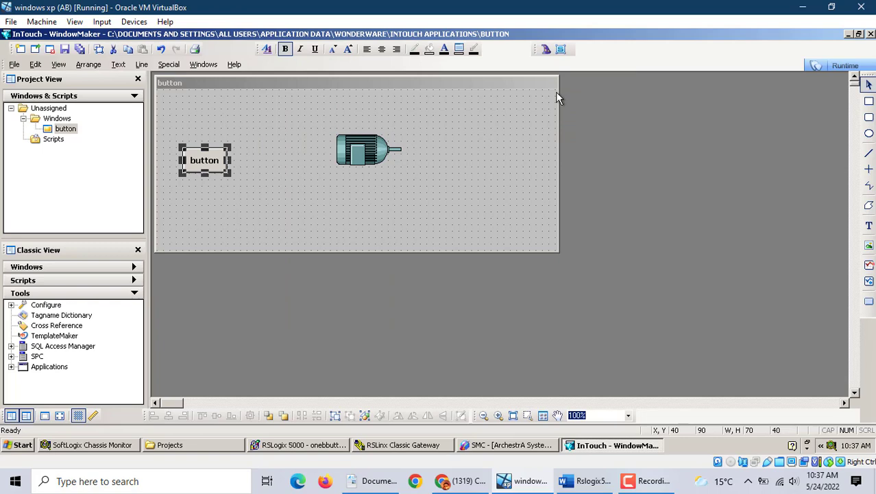
Step: Give the motor symbol a Discrete Value pushbutton link to a new I/O Discrete tag motor
{"action": "double_click", "coordinate": [363, 155]}
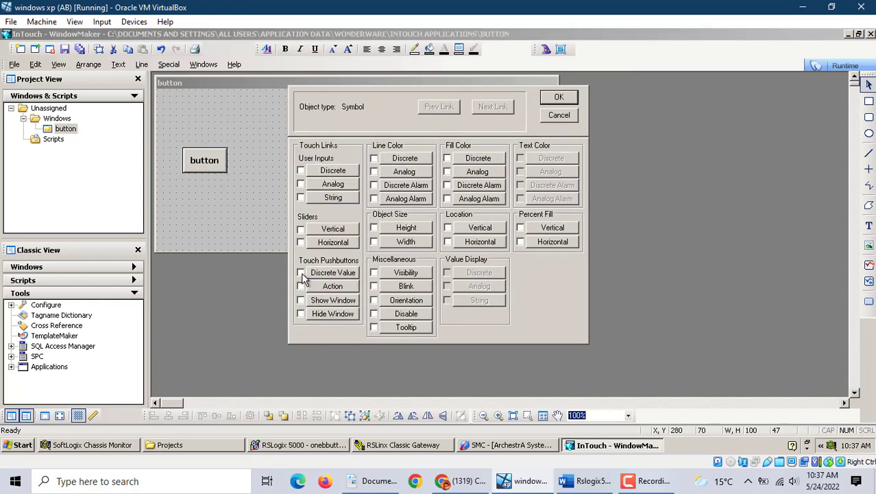
{"action": "left_click", "coordinate": [301, 272]}
{"action": "left_click", "coordinate": [337, 273]}
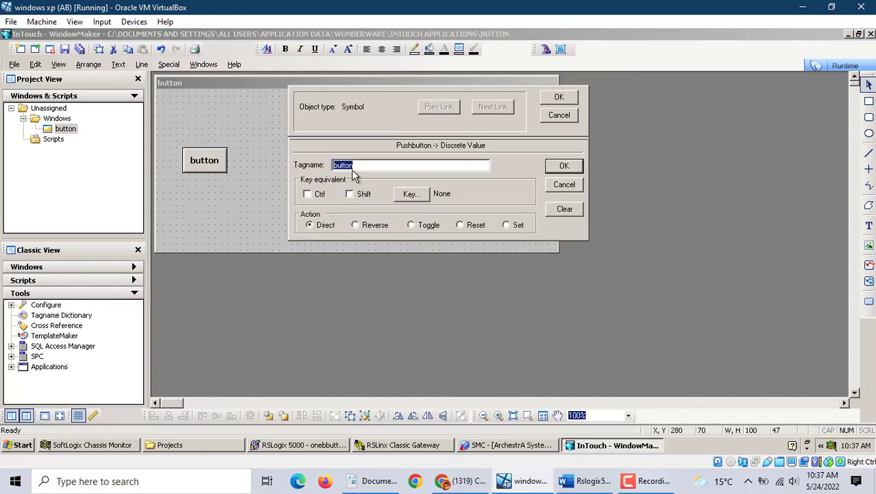
{"action": "type", "text": "motor"}
{"action": "key", "text": "Return"}
{"action": "left_click", "coordinate": [404, 254]}
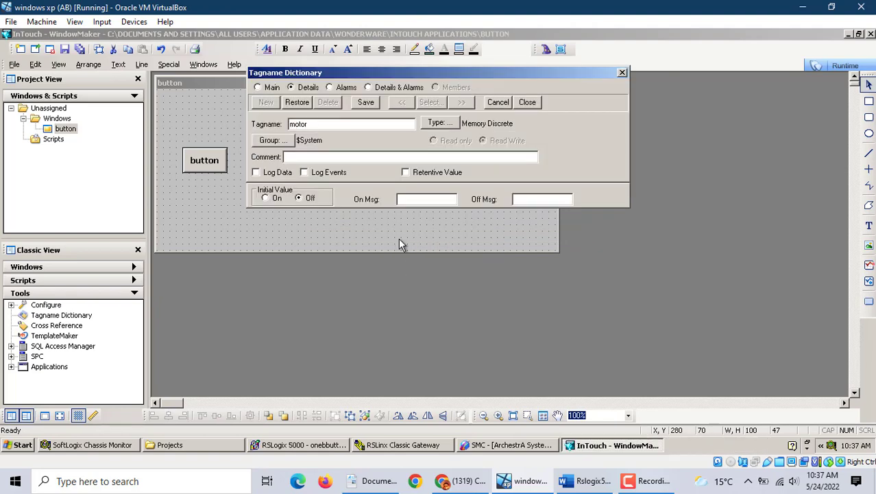
{"action": "left_click", "coordinate": [436, 127]}
{"action": "left_click", "coordinate": [302, 73]}
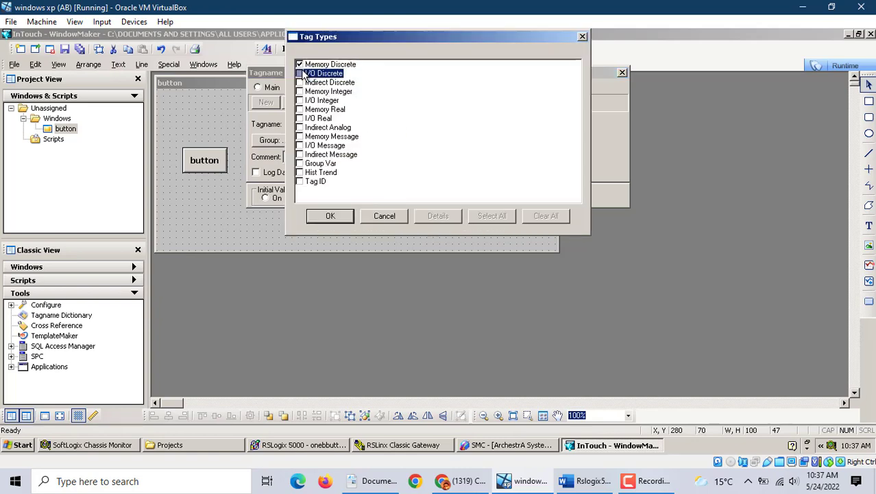
{"action": "left_click", "coordinate": [332, 217]}
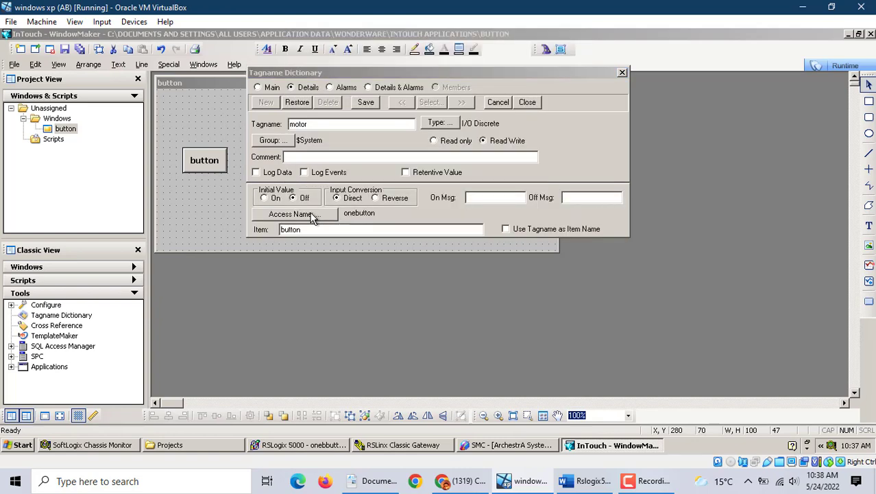
Step: Assign the motor tag access name onebutton and item motor, then save it
{"action": "left_click", "coordinate": [312, 215]}
{"action": "left_click", "coordinate": [524, 206]}
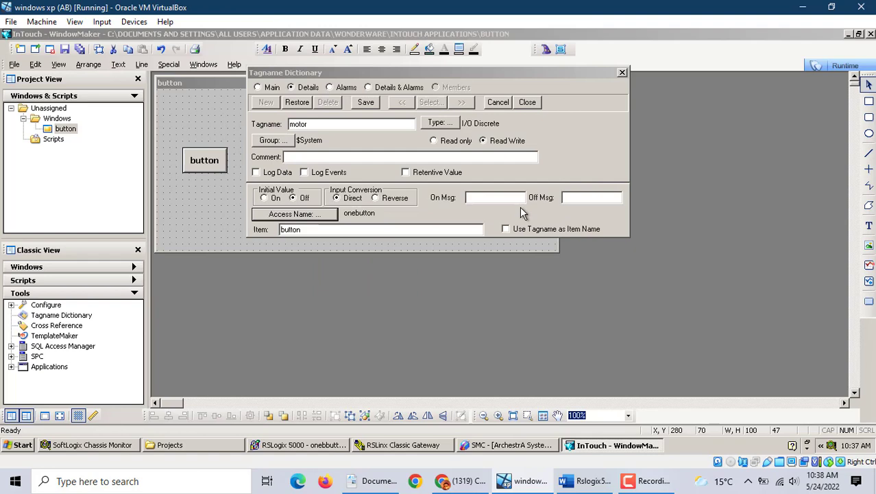
{"action": "left_click", "coordinate": [328, 231]}
{"action": "key", "text": "BackSpace"}
{"action": "key", "text": "BackSpace"}
{"action": "key", "text": "BackSpace"}
{"action": "key", "text": "BackSpace"}
{"action": "key", "text": "BackSpace"}
{"action": "key", "text": "BackSpace"}
{"action": "type", "text": "motor"}
{"action": "left_click", "coordinate": [365, 102]}
{"action": "left_click", "coordinate": [528, 103]}
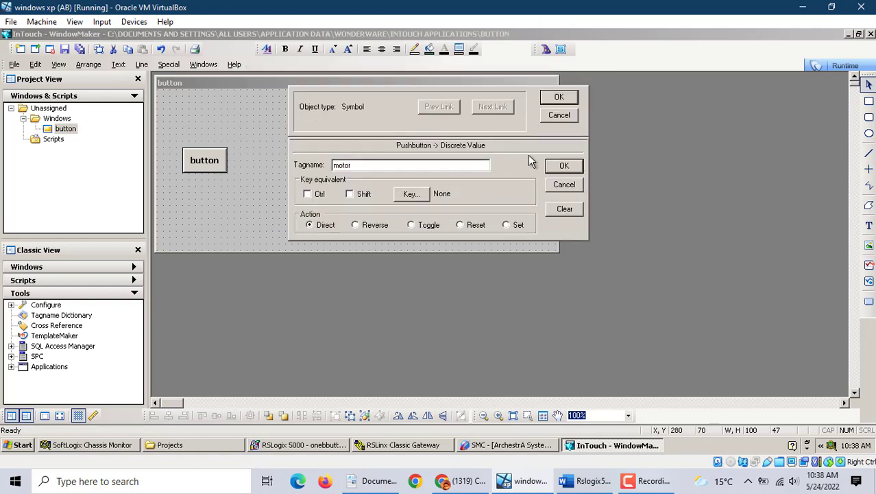
{"action": "left_click", "coordinate": [561, 167]}
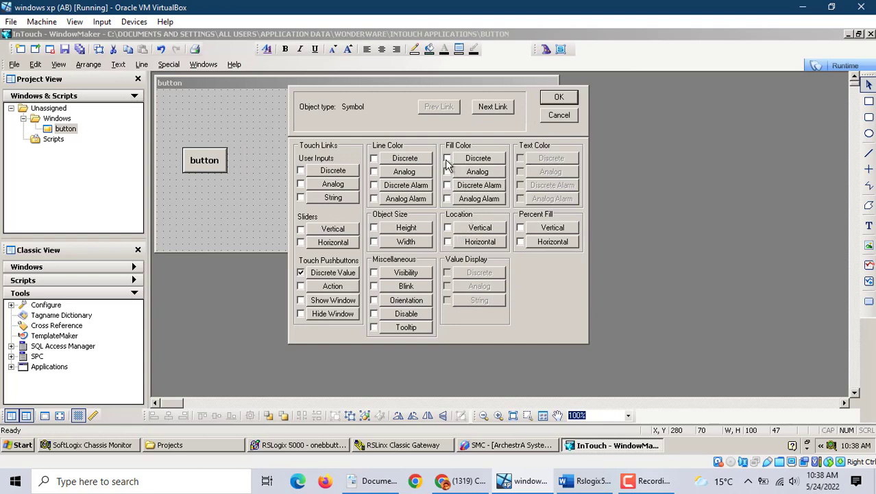
Step: Add a discrete fill colour link on motor, red when on and green when off, then run the window
{"action": "left_click", "coordinate": [478, 160]}
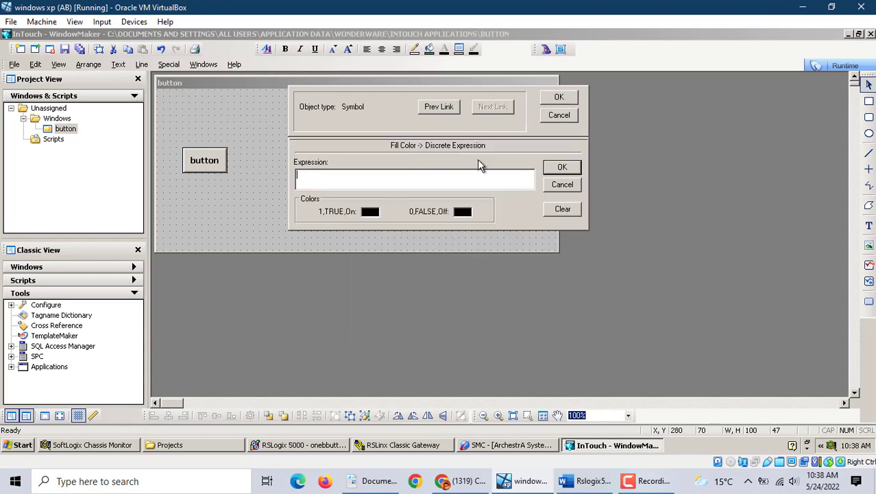
{"action": "left_click", "coordinate": [414, 179]}
{"action": "type", "text": "motor"}
{"action": "left_click", "coordinate": [377, 211]}
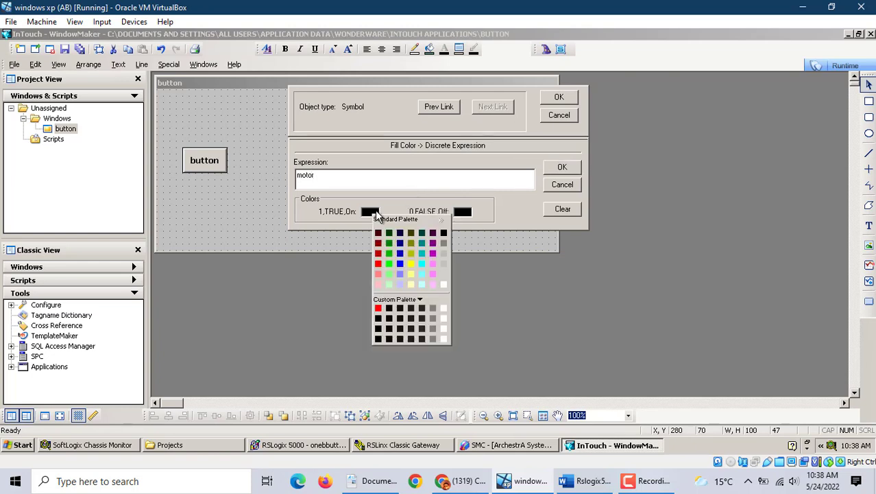
{"action": "left_click", "coordinate": [377, 264]}
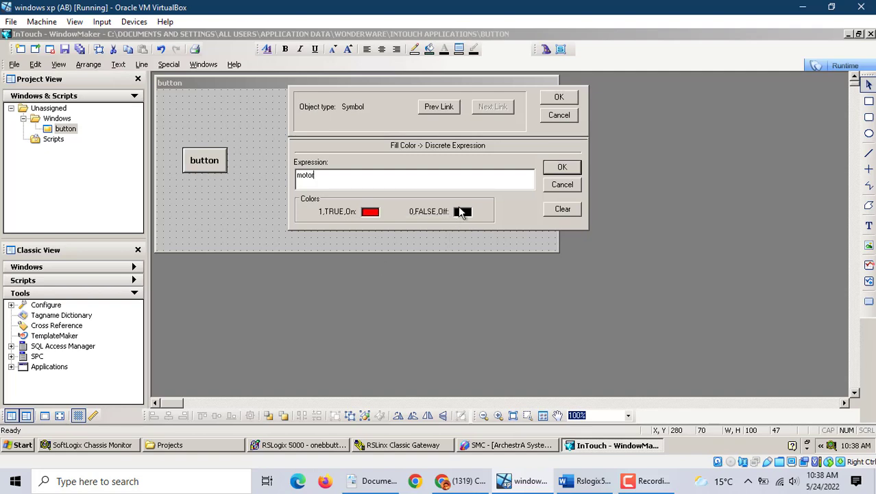
{"action": "left_click", "coordinate": [463, 212]}
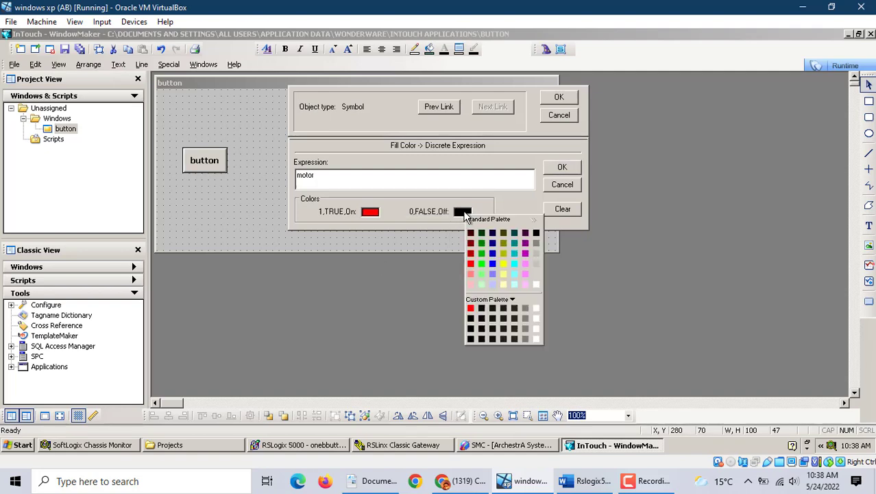
{"action": "left_click", "coordinate": [481, 253]}
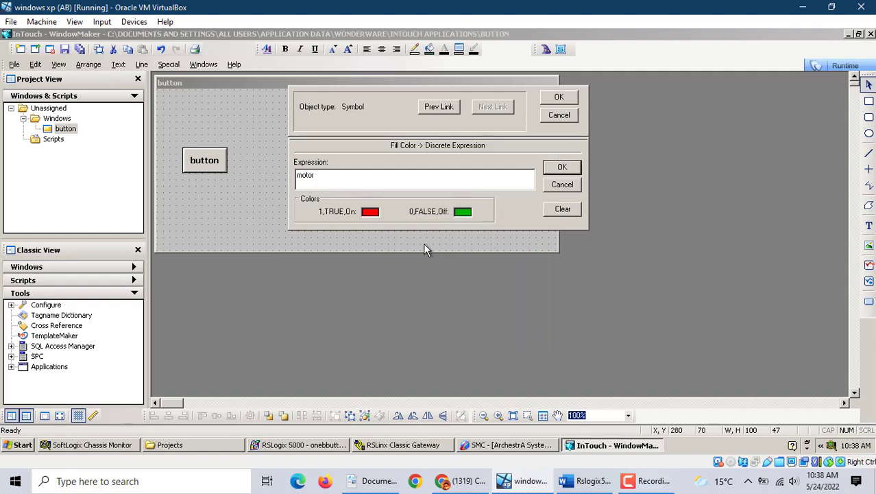
{"action": "left_click", "coordinate": [560, 168]}
{"action": "left_click", "coordinate": [559, 97]}
{"action": "left_click", "coordinate": [486, 163]}
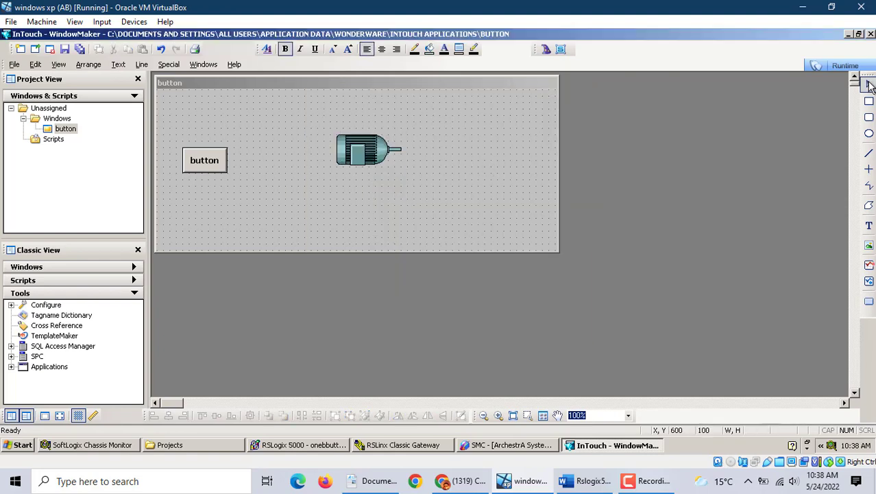
{"action": "left_click", "coordinate": [840, 65]}
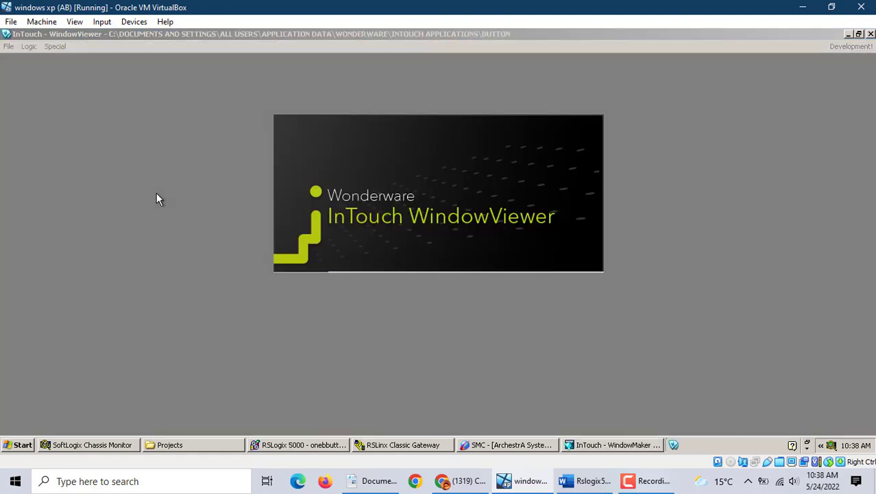
Step: Press button repeatedly in WindowViewer to toggle the motor red and green, then close WindowViewer
{"action": "left_click", "coordinate": [58, 146]}
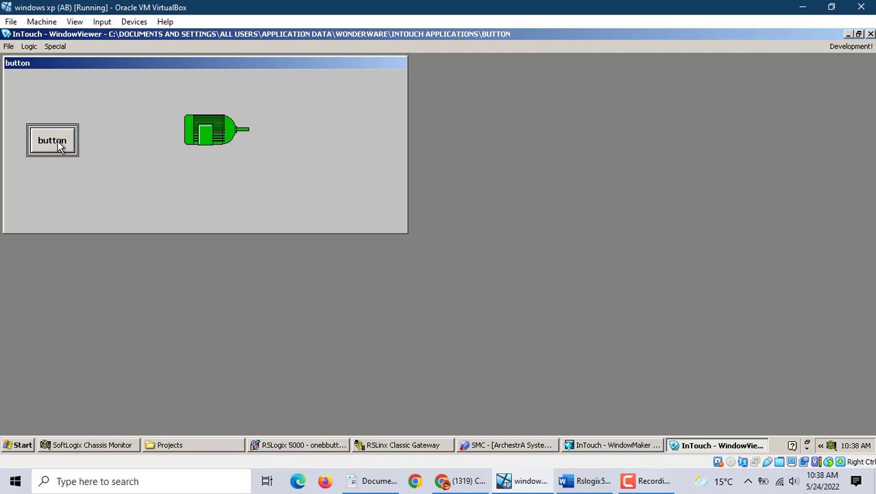
{"action": "left_click", "coordinate": [59, 144]}
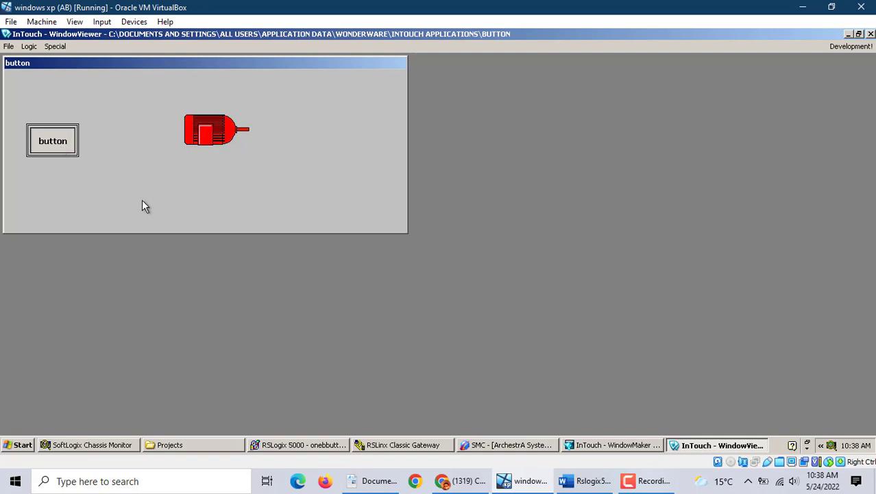
{"action": "left_click", "coordinate": [51, 143]}
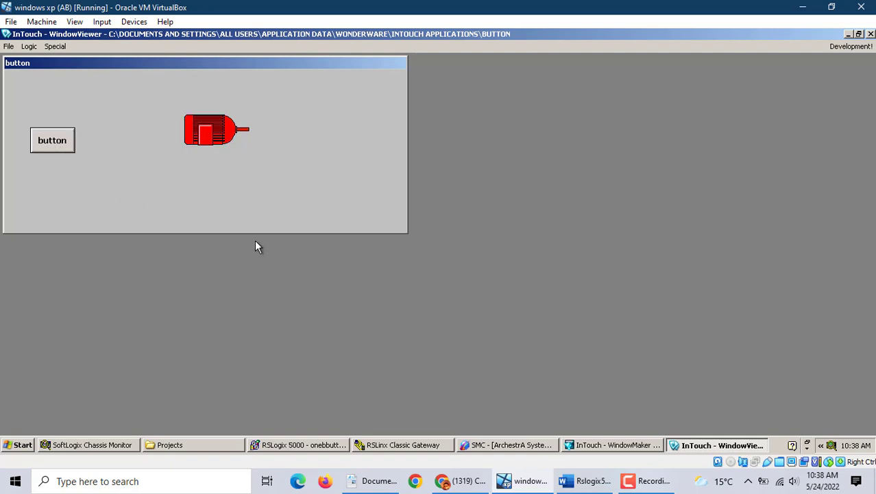
{"action": "left_click", "coordinate": [55, 143]}
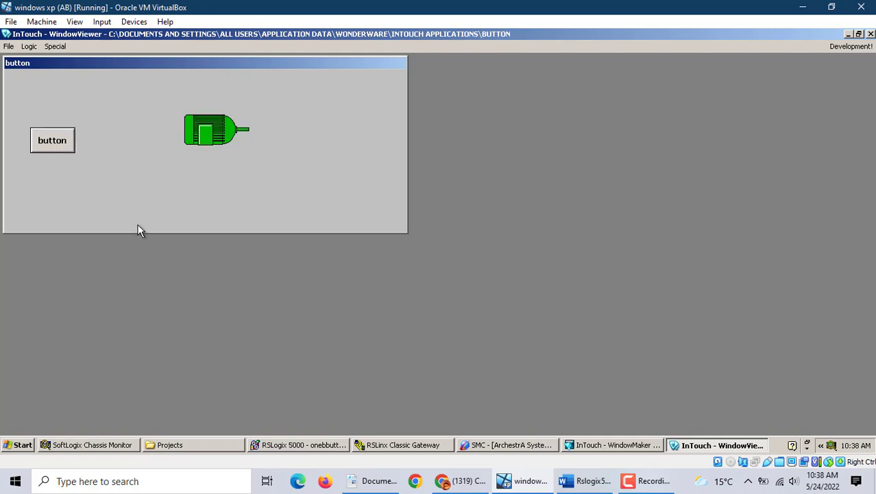
{"action": "left_click", "coordinate": [49, 148]}
{"action": "left_click", "coordinate": [871, 33]}
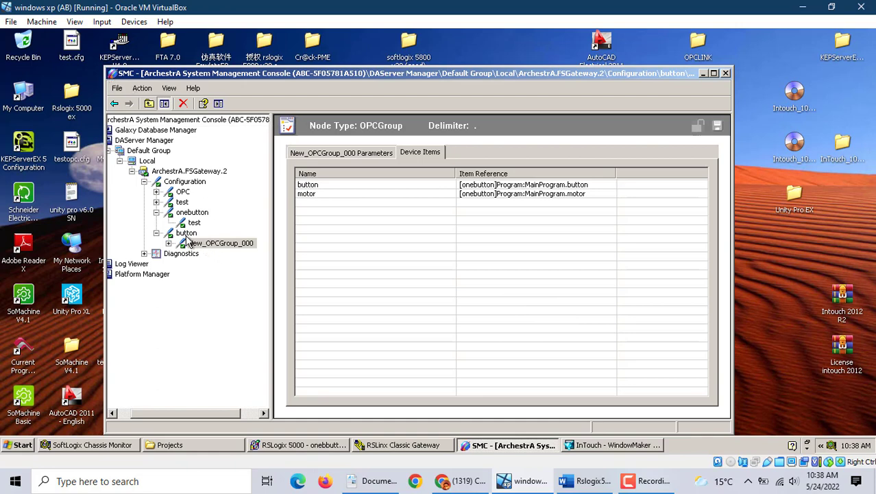
Step: Expand Configuration, show the button connection's settings, and bring up its context menu
{"action": "right_click", "coordinate": [184, 192]}
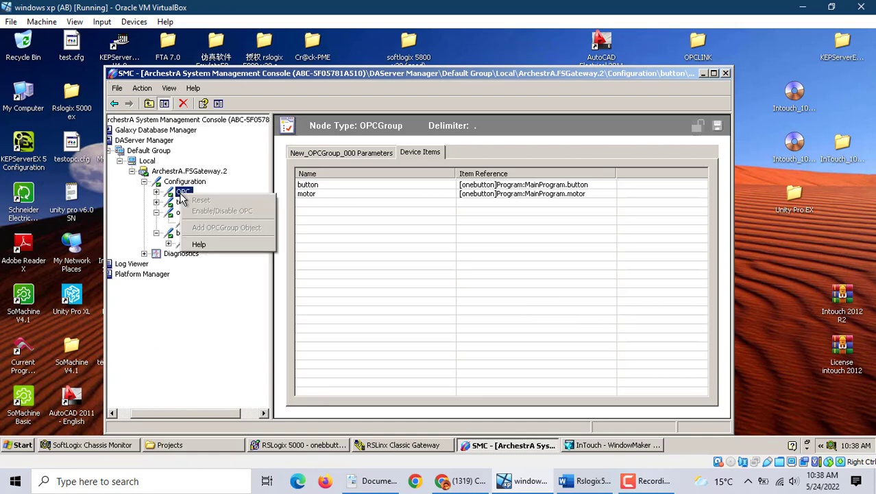
{"action": "left_click", "coordinate": [157, 192]}
{"action": "right_click", "coordinate": [190, 182]}
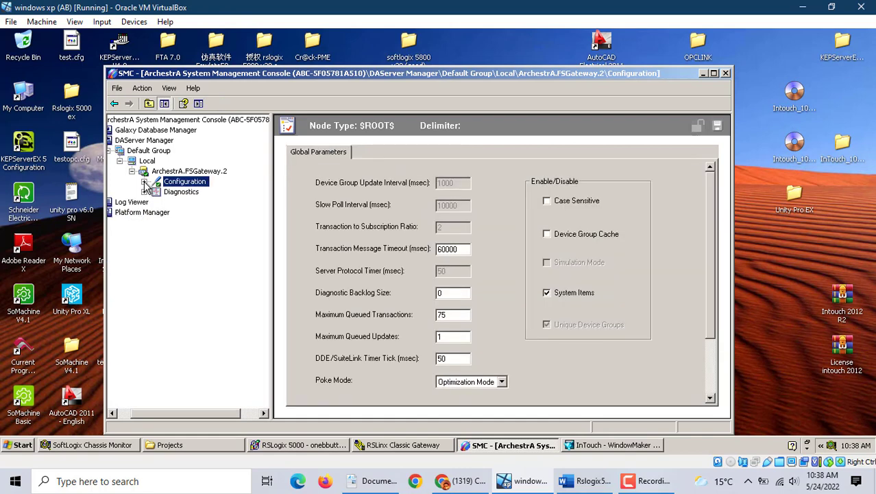
{"action": "right_click", "coordinate": [177, 182]}
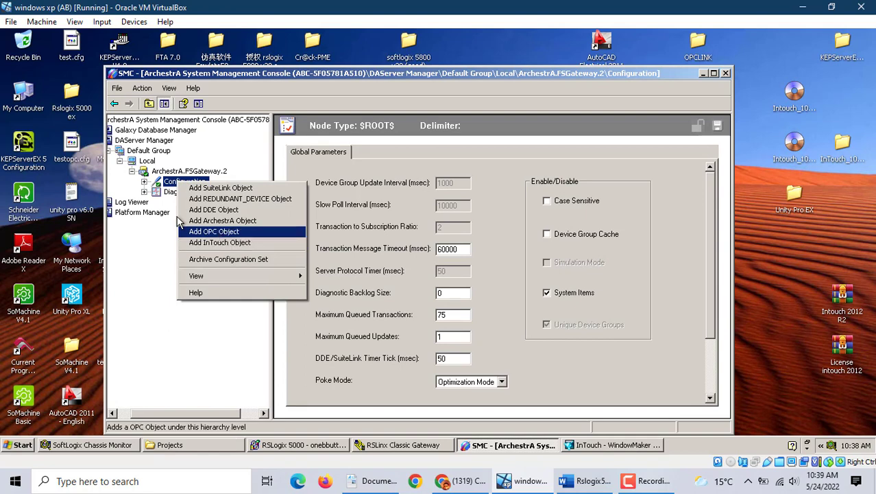
{"action": "left_click", "coordinate": [267, 261]}
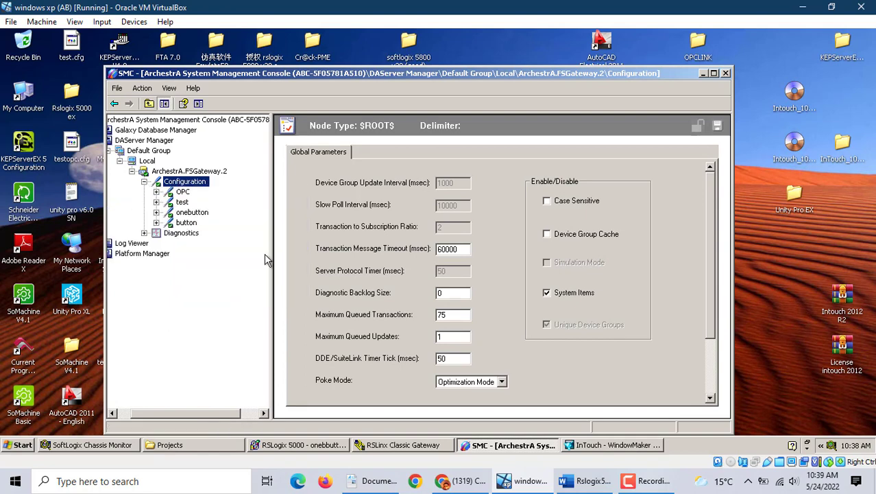
{"action": "double_click", "coordinate": [185, 224]}
{"action": "right_click", "coordinate": [186, 229]}
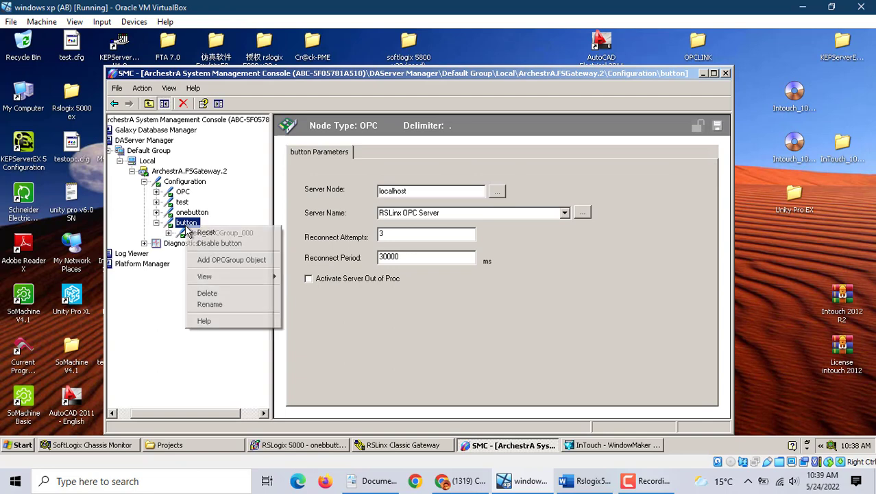
Step: Add an OPC group under button and try clearing its name, dismissing the rename error
{"action": "left_click", "coordinate": [261, 264]}
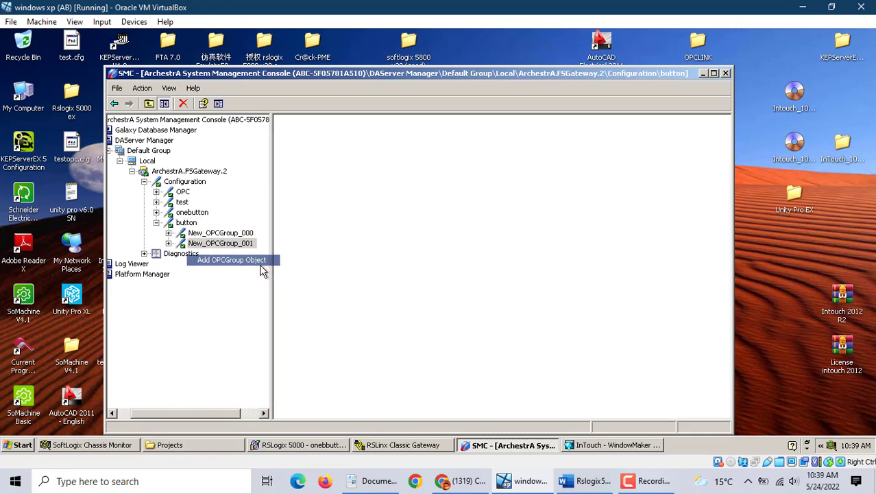
{"action": "right_click", "coordinate": [199, 246]}
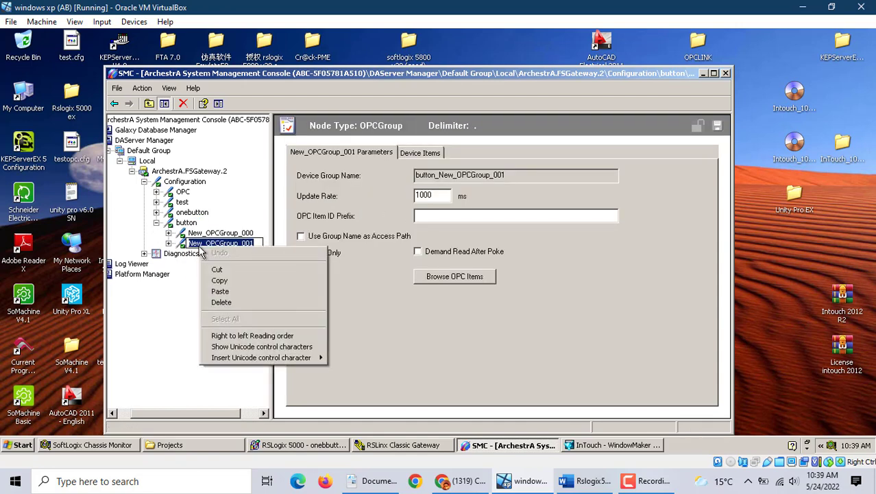
{"action": "left_click", "coordinate": [230, 302]}
{"action": "left_click", "coordinate": [227, 295]}
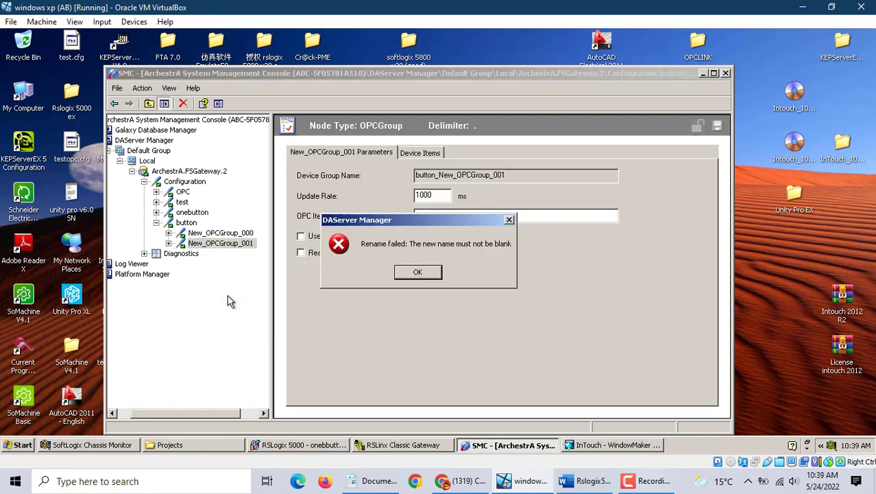
{"action": "key", "text": "Return"}
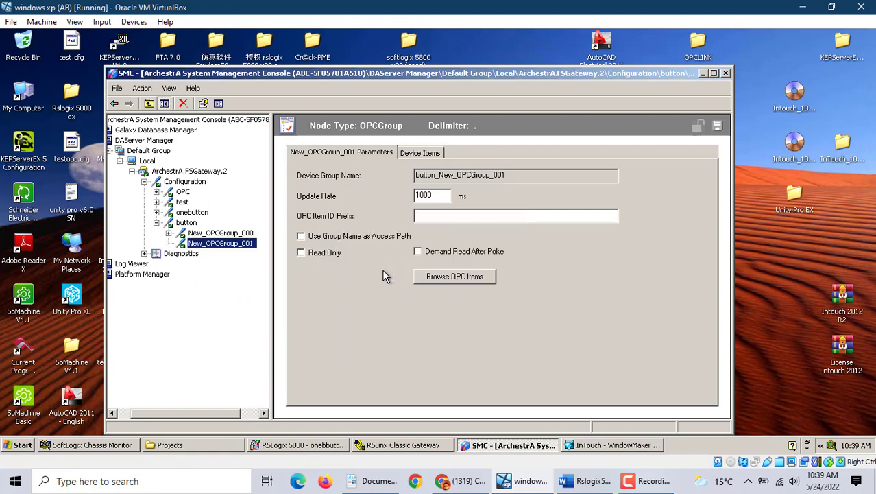
Step: Delete the extra New_OPCGroup_001 group and confirm
{"action": "right_click", "coordinate": [214, 254]}
{"action": "left_click", "coordinate": [246, 300]}
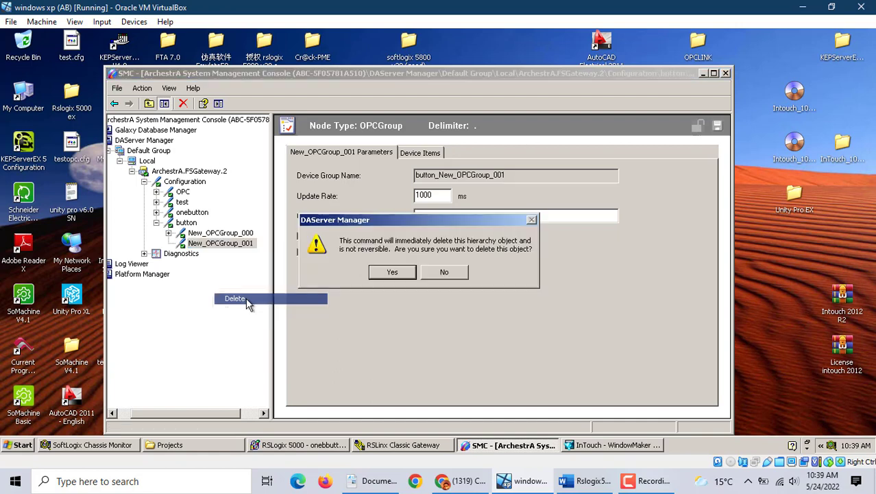
{"action": "left_click", "coordinate": [391, 272]}
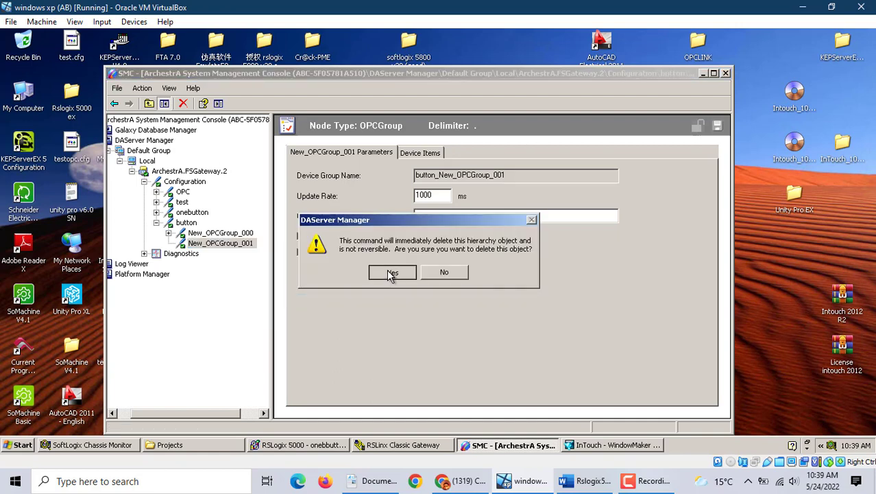
Step: Select New_OPCGroup_000 and browse the RSLinx OPC items, then close the browser
{"action": "left_click", "coordinate": [212, 234]}
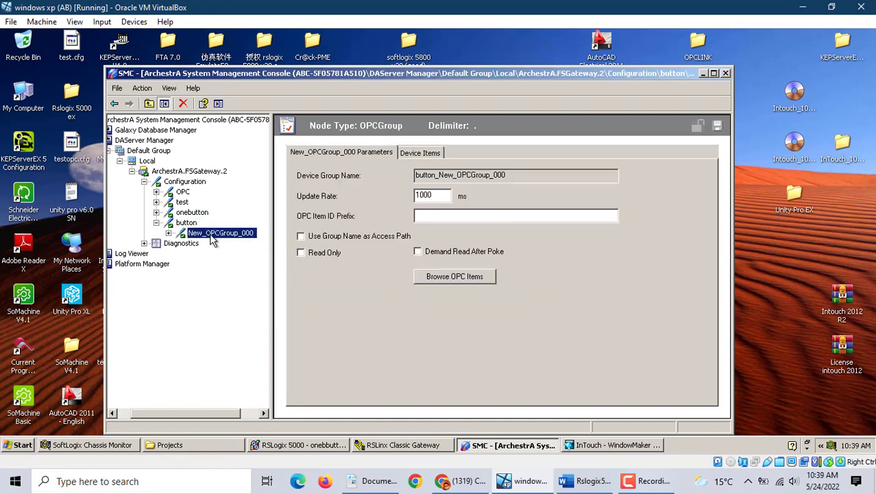
{"action": "left_click", "coordinate": [445, 279]}
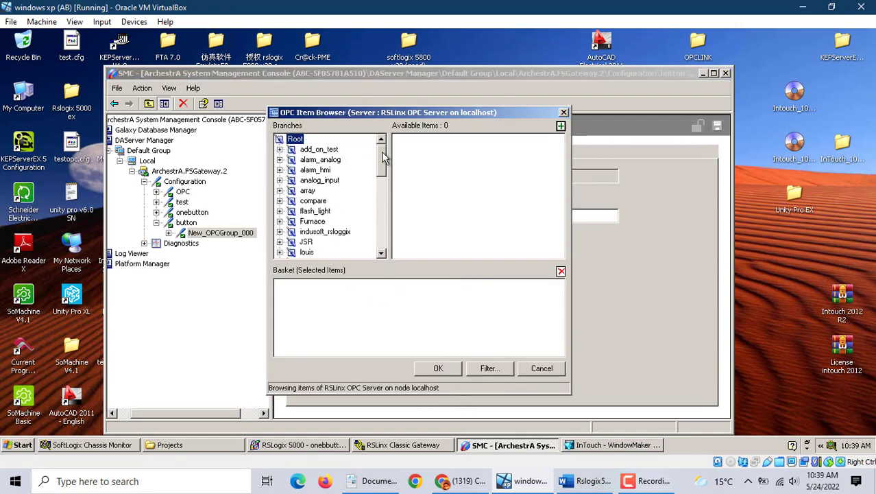
{"action": "left_click_drag", "start_coordinate": [383, 157], "coordinate": [394, 245]}
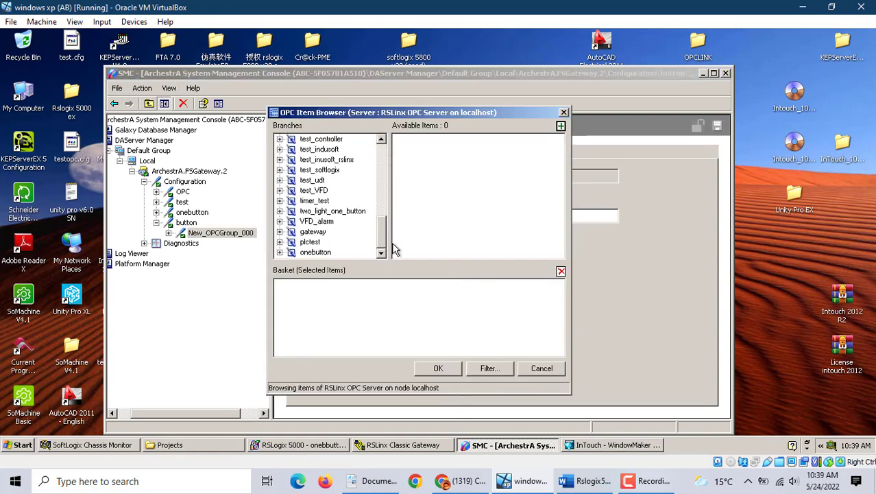
{"action": "left_click", "coordinate": [438, 369]}
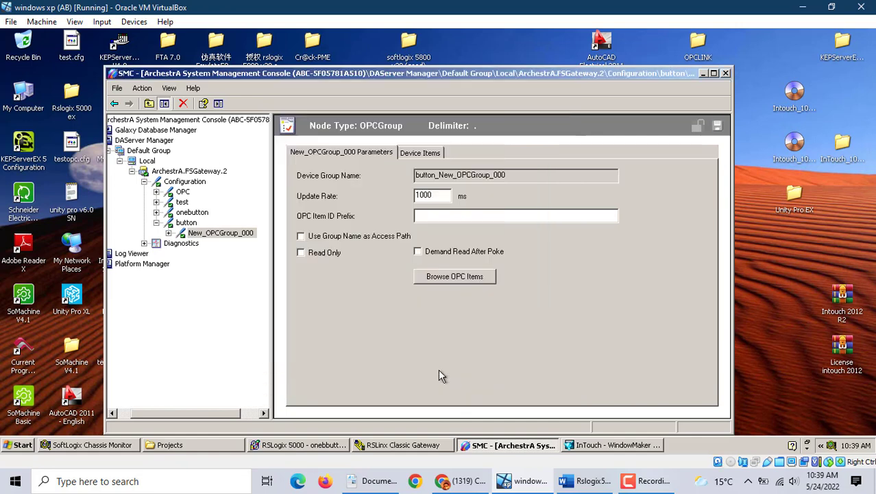
Step: Save the group changes, choose ArchestrA.FSGateway.2 as the button Server Name, and save
{"action": "left_click", "coordinate": [186, 222]}
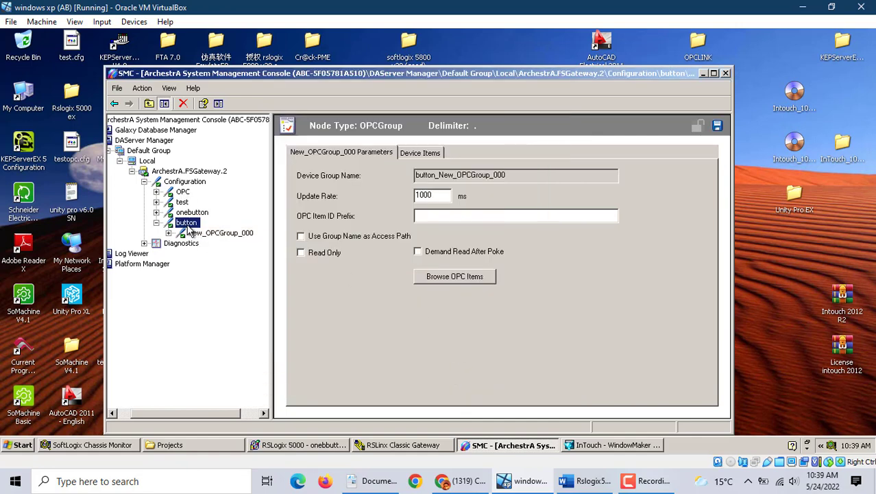
{"action": "left_click", "coordinate": [386, 274]}
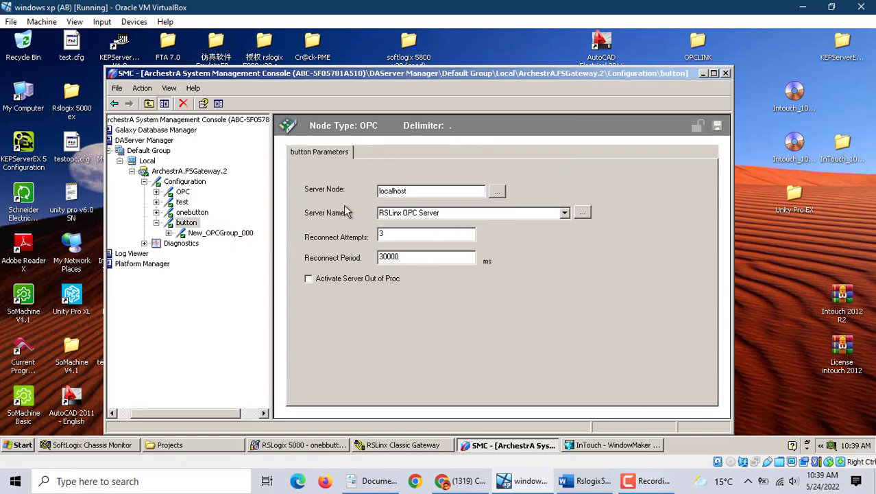
{"action": "left_click", "coordinate": [581, 213]}
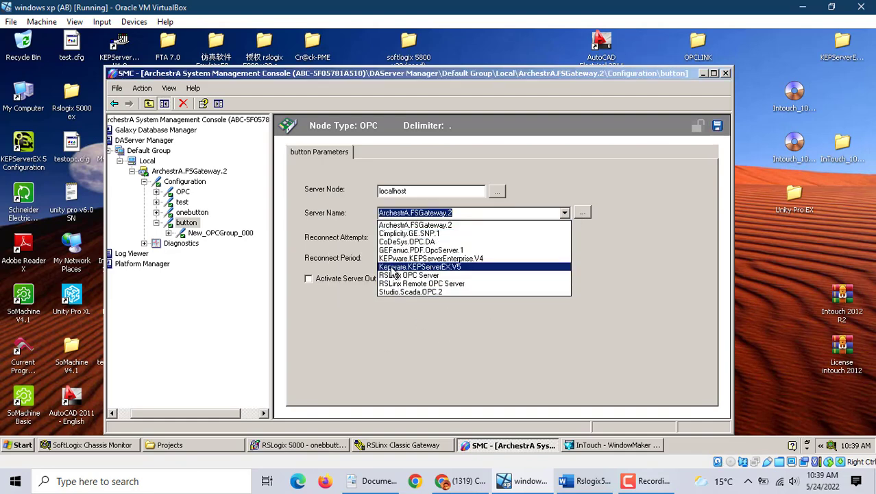
{"action": "left_click", "coordinate": [408, 341]}
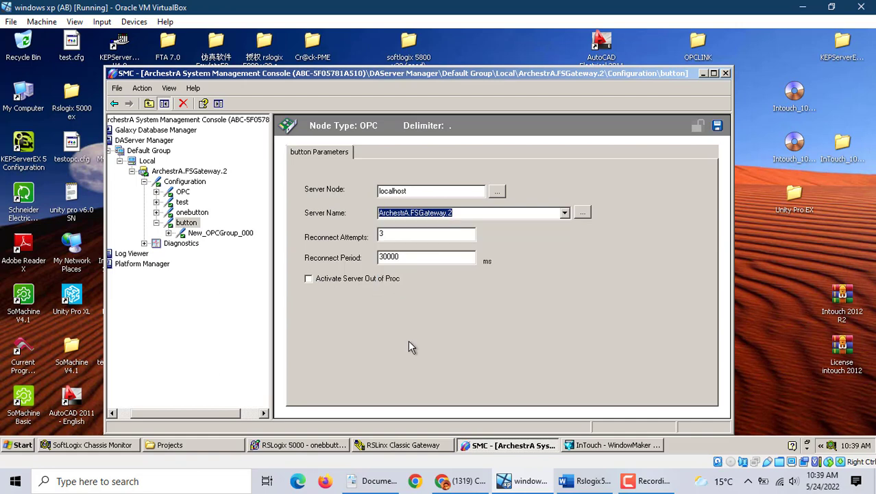
{"action": "left_click", "coordinate": [196, 236]}
{"action": "left_click", "coordinate": [404, 277]}
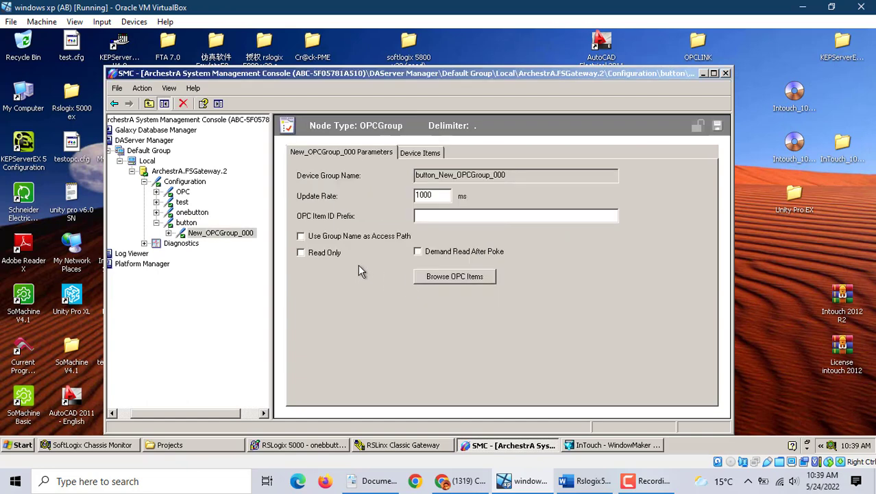
Step: View New_OPCGroup_000's device items: button and motor referencing [onebutton]Program:MainProgram
{"action": "left_click", "coordinate": [420, 154]}
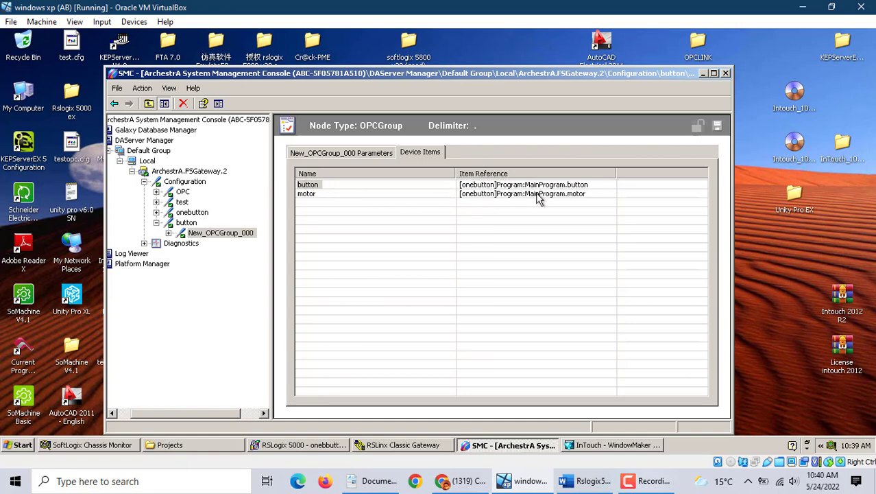
{"action": "left_click", "coordinate": [642, 483]}
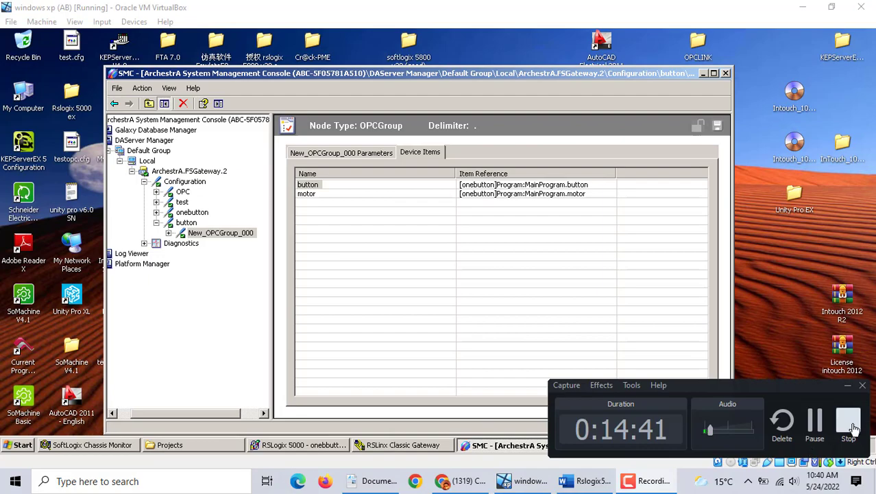